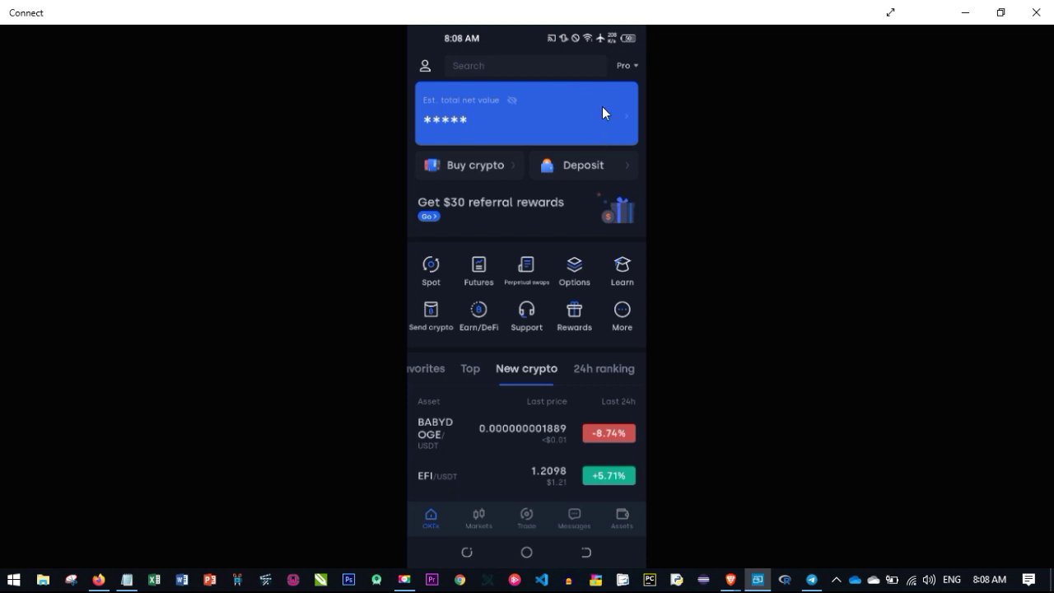
- View the available display modes (Lite, Pro, Wallet) from the home screen and keep Pro
{"action": "left_click", "coordinate": [626, 65]}
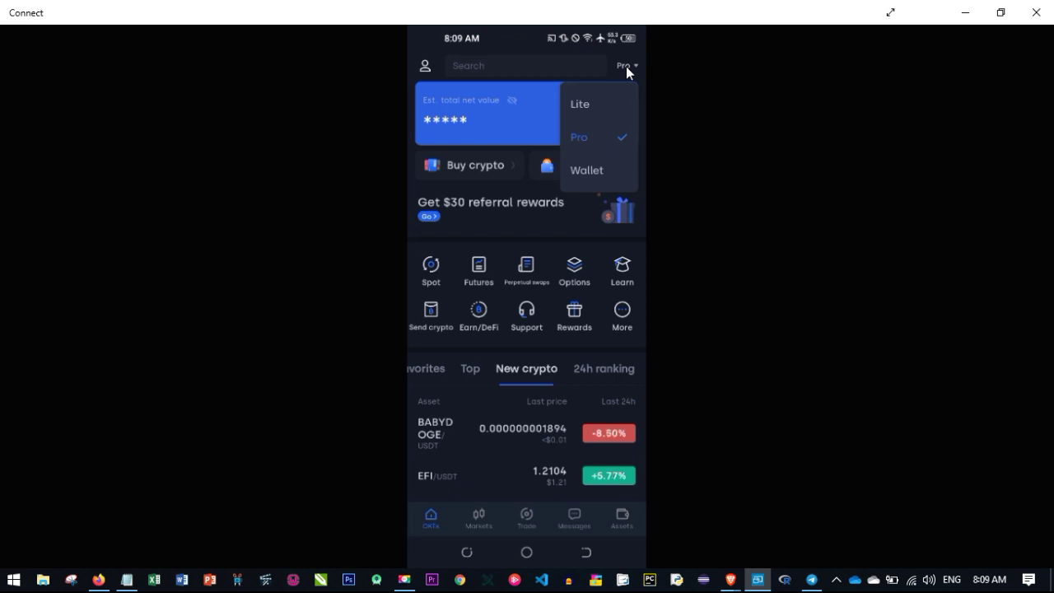
{"action": "left_click", "coordinate": [626, 66]}
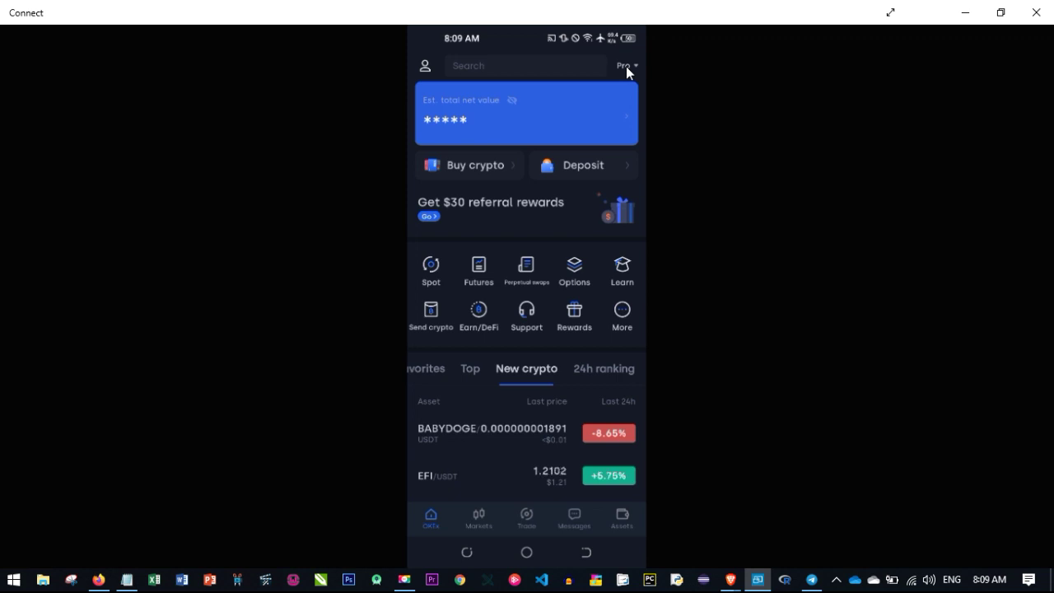
{"action": "left_click", "coordinate": [626, 71]}
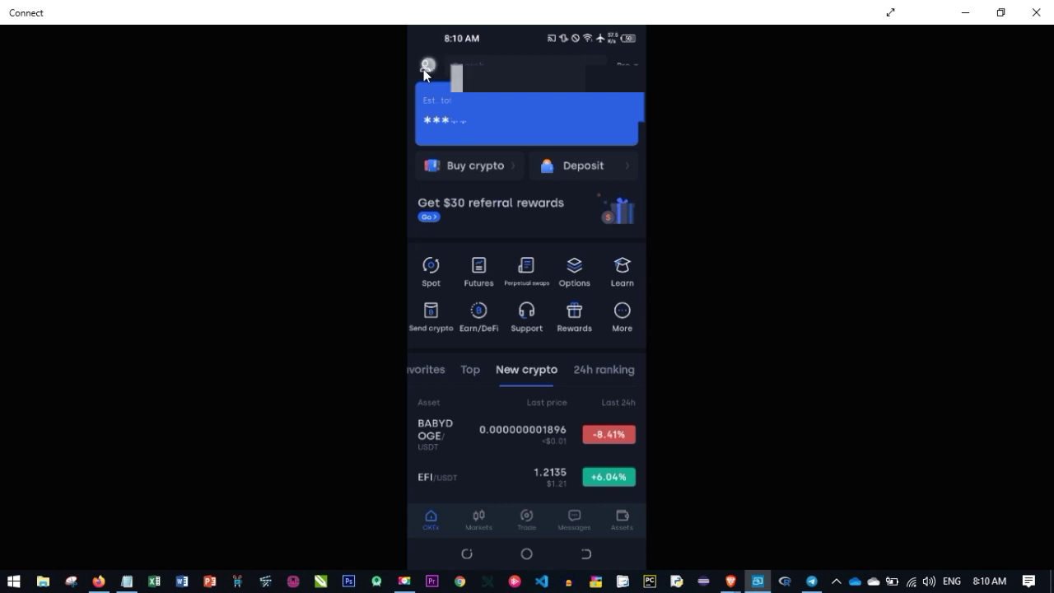
- Review the account page's preferences and the app mode options, and return to the home screen
{"action": "left_click", "coordinate": [424, 71]}
{"action": "scroll", "coordinate": [541, 174], "scroll_direction": "down", "scroll_amount": 3}
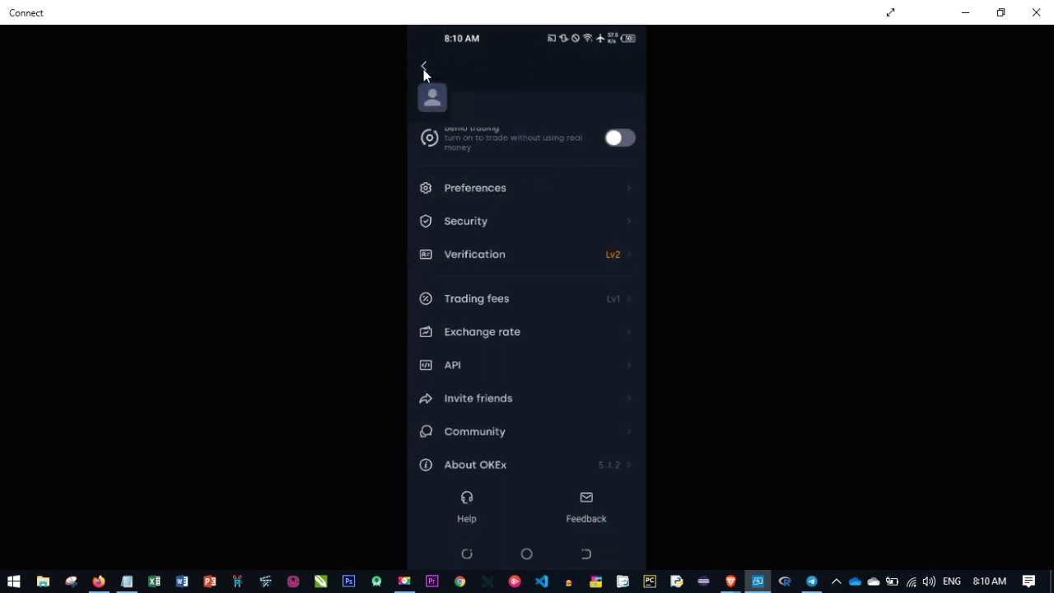
{"action": "scroll", "coordinate": [565, 315], "scroll_direction": "up", "scroll_amount": 2}
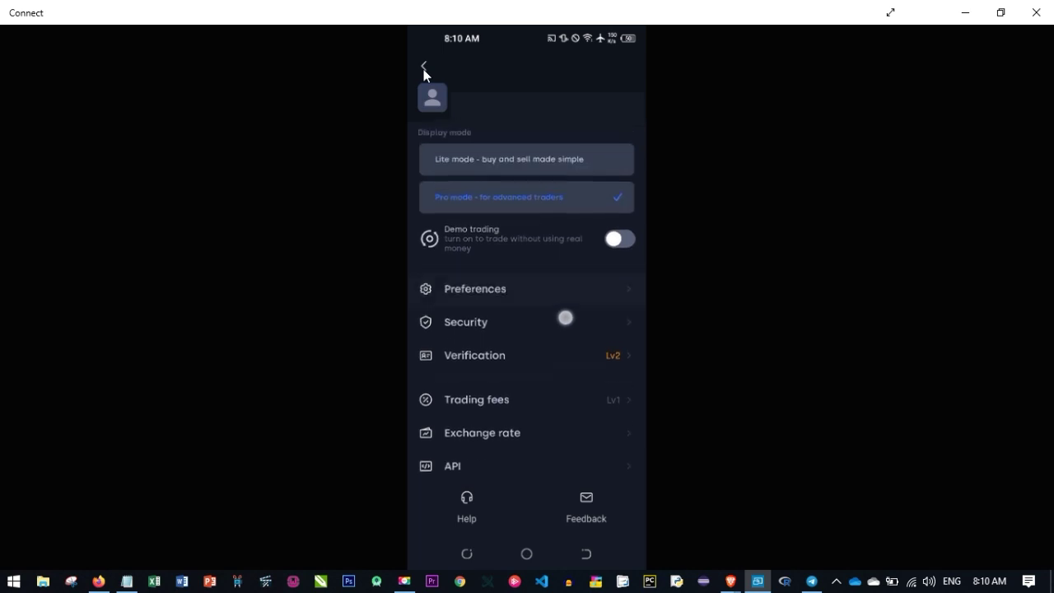
{"action": "left_click", "coordinate": [474, 293]}
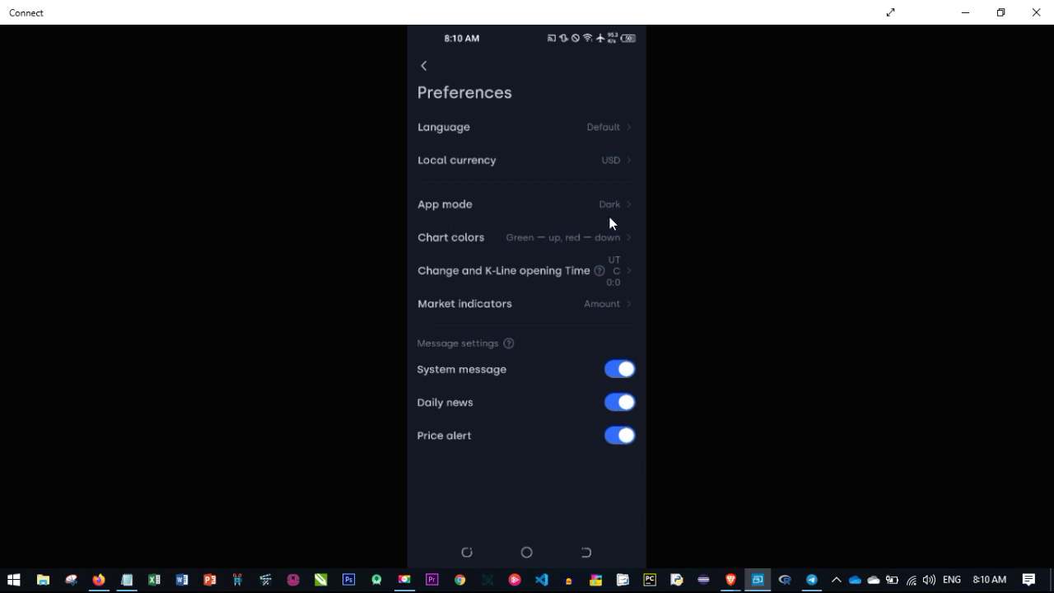
{"action": "left_click", "coordinate": [451, 205]}
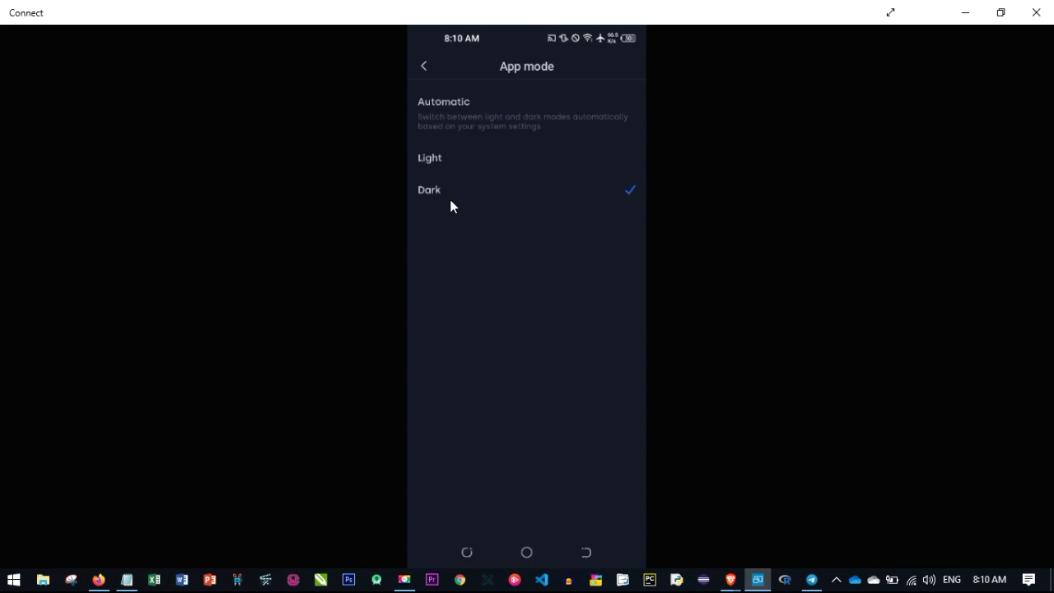
{"action": "left_click", "coordinate": [450, 206]}
{"action": "right_click", "coordinate": [450, 202]}
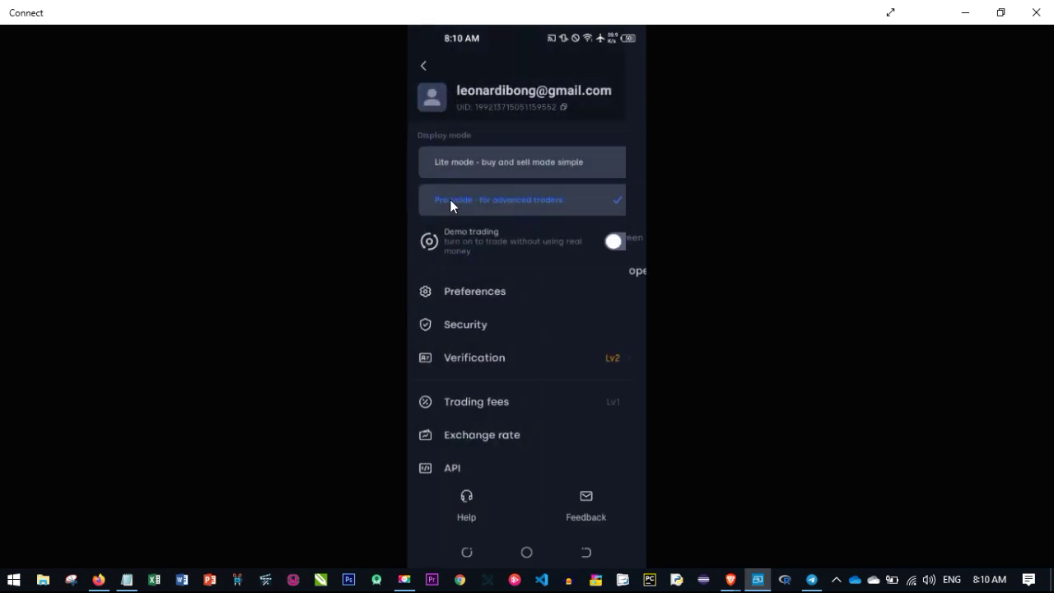
{"action": "right_click", "coordinate": [450, 202]}
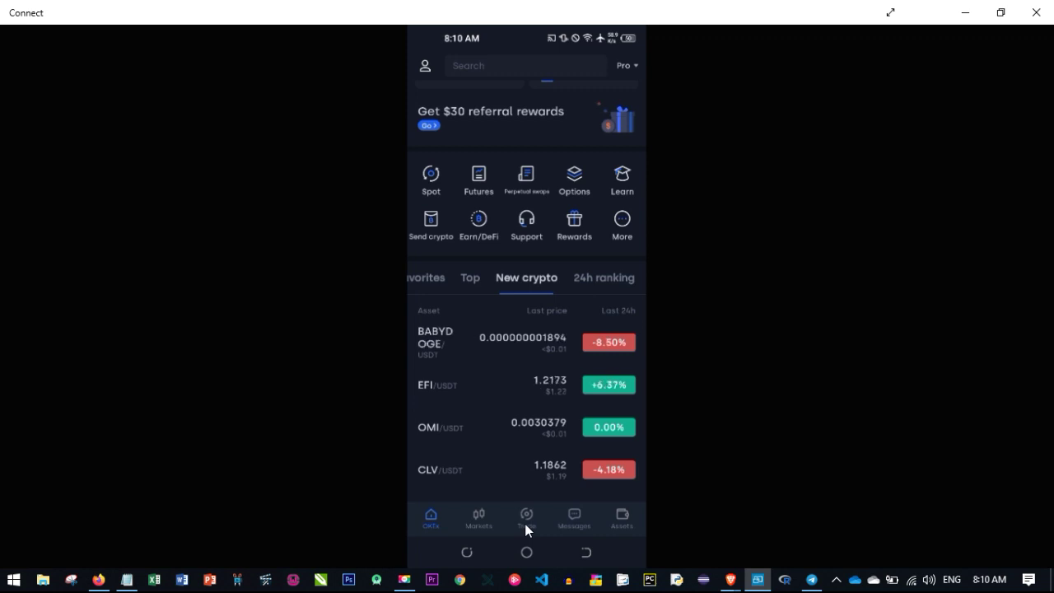
- Open the trading page and check the Bitcoin swing trade signal in Notepad before returning to the mirrored phone
{"action": "left_click", "coordinate": [526, 527]}
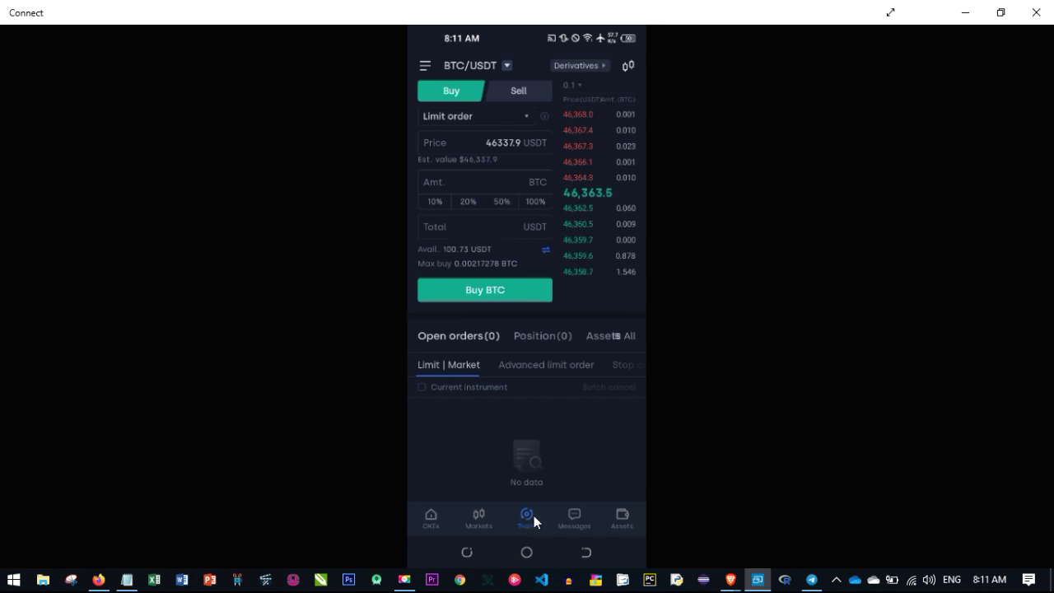
{"action": "left_click", "coordinate": [127, 580]}
{"action": "left_click_drag", "start_coordinate": [277, 115], "coordinate": [461, 143]}
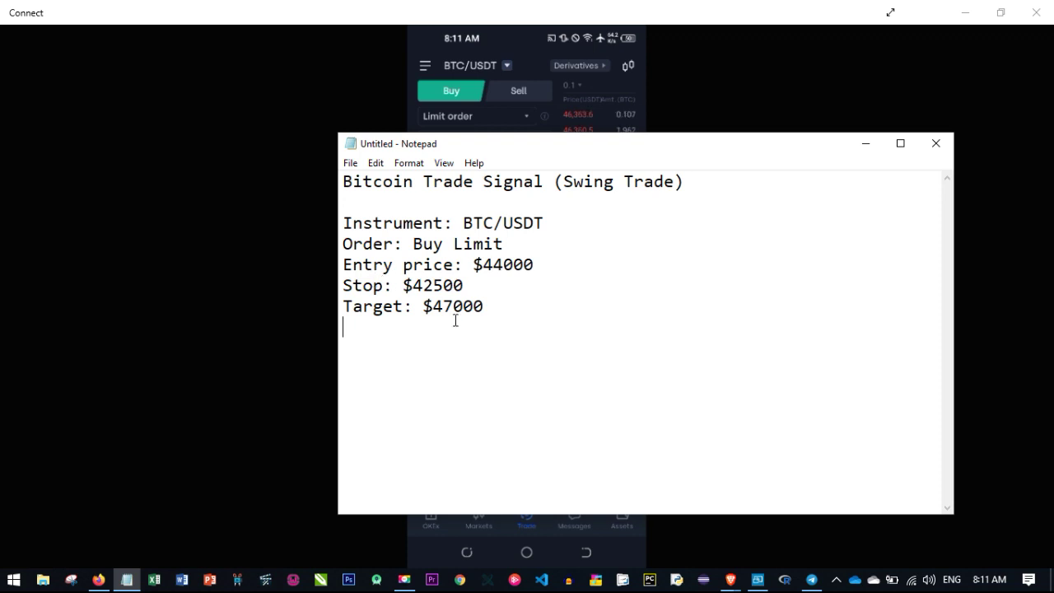
{"action": "left_click", "coordinate": [402, 108]}
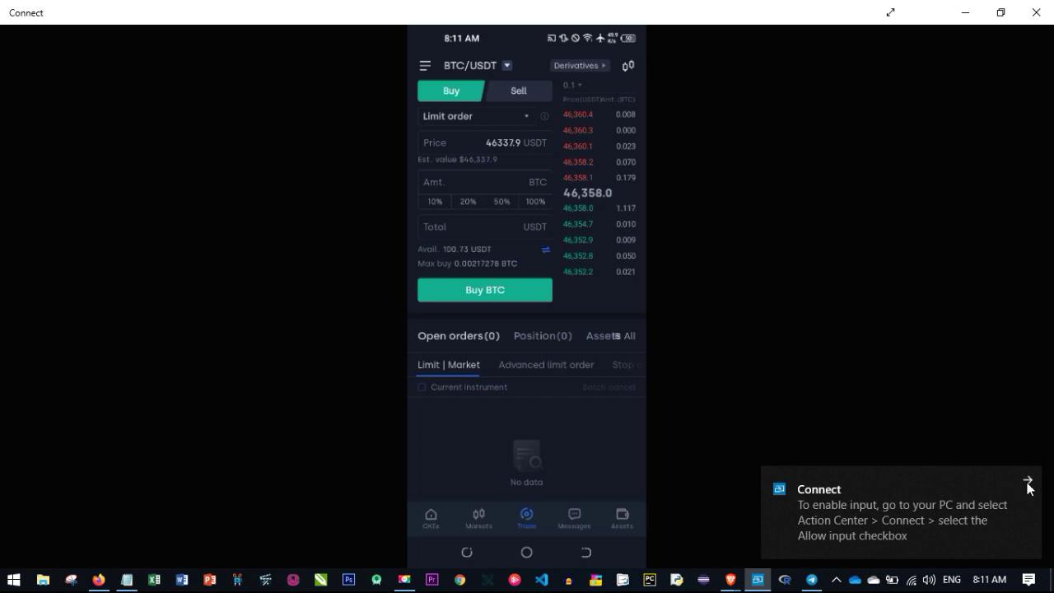
{"action": "left_click", "coordinate": [1028, 481]}
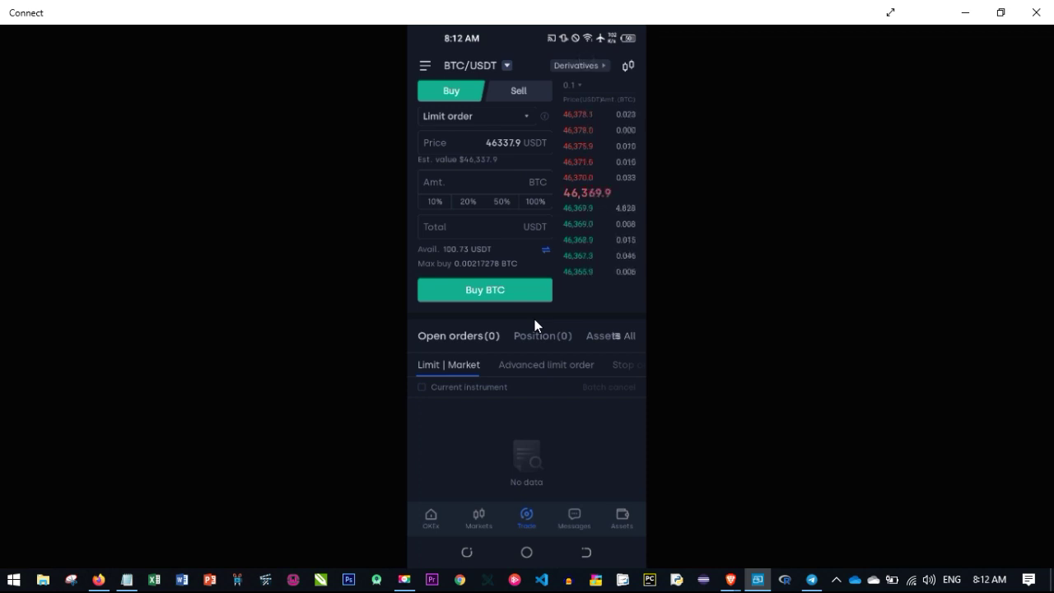
- Go to derivatives trading for BTCUSDT Perpetual and open the trading account settings
{"action": "left_click", "coordinate": [583, 67]}
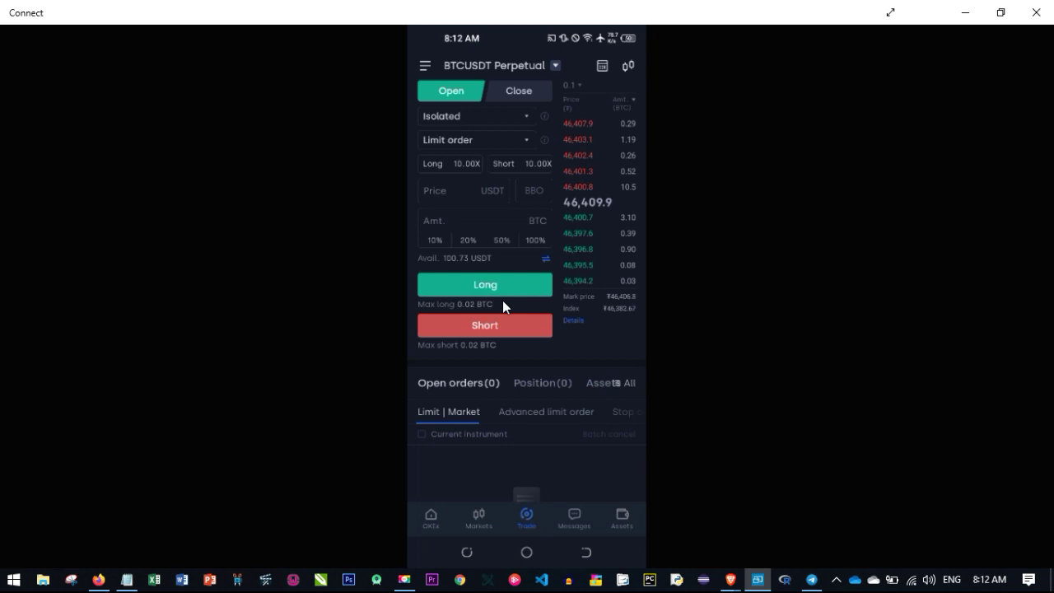
{"action": "left_click", "coordinate": [424, 65]}
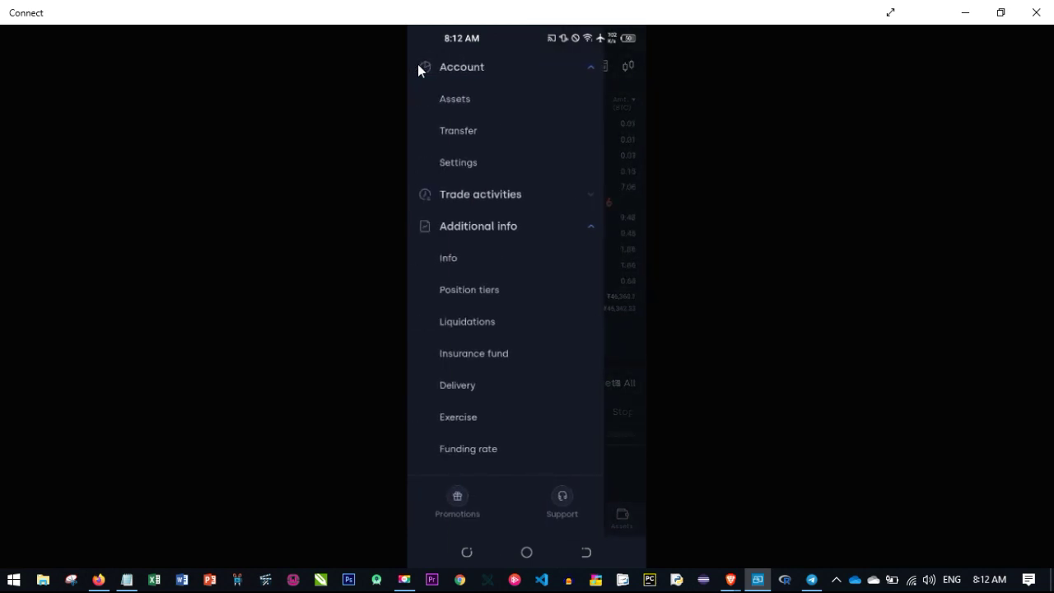
{"action": "left_click", "coordinate": [456, 169]}
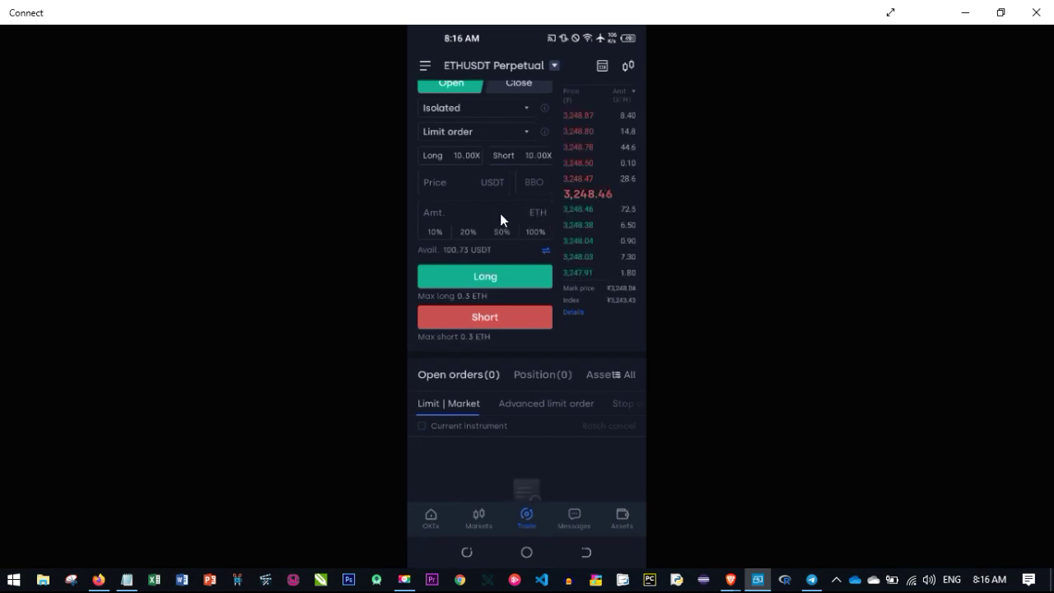
- Set the USDT-margined trading unit to USDT and enter an amount of 10 USDT in the ETHUSDT Perpetual order
{"action": "left_click", "coordinate": [449, 217]}
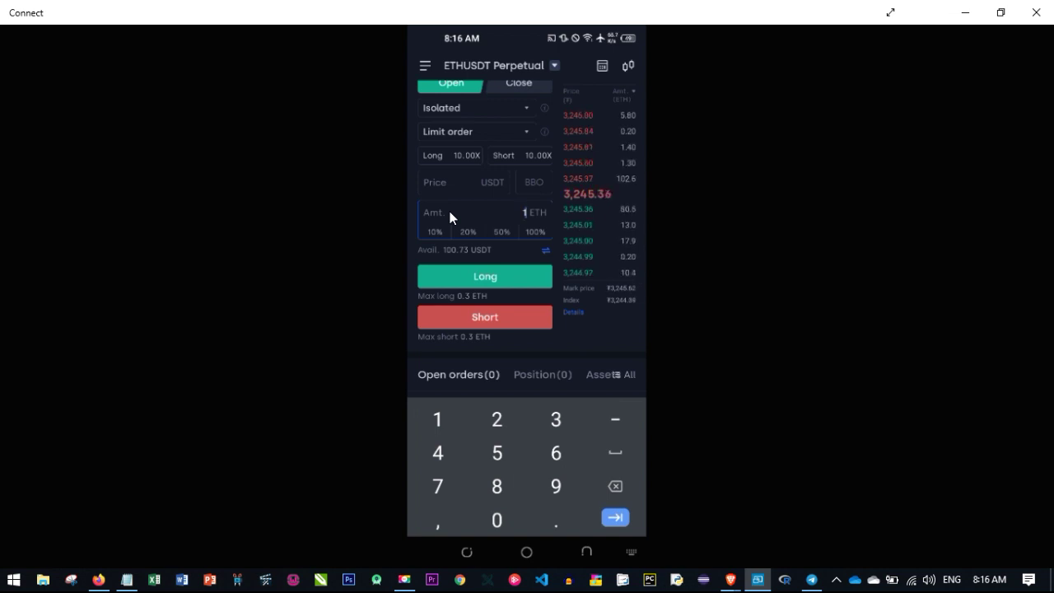
{"action": "left_click", "coordinate": [425, 66]}
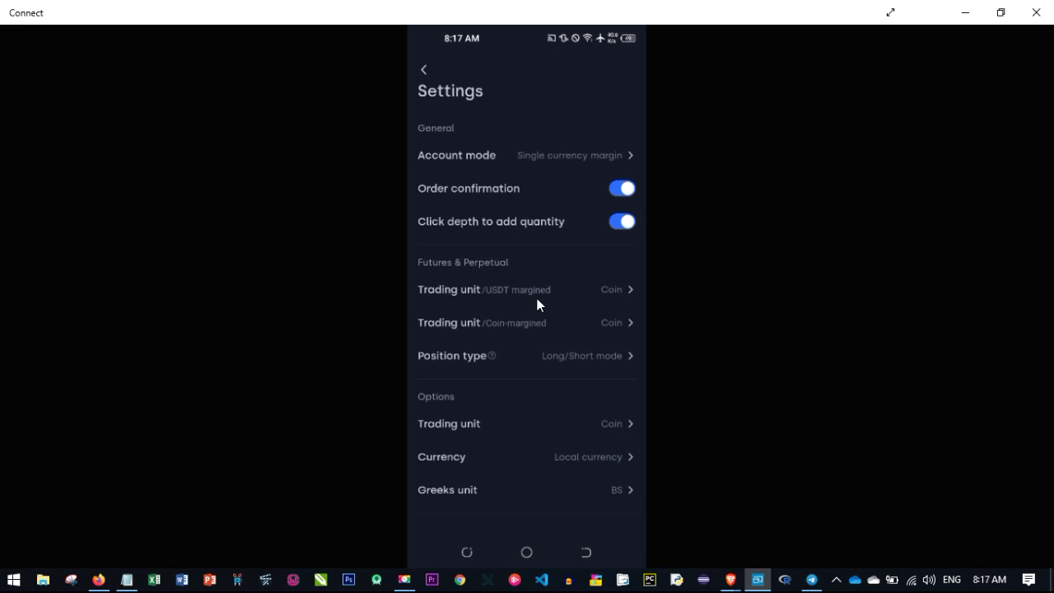
{"action": "left_click", "coordinate": [587, 294]}
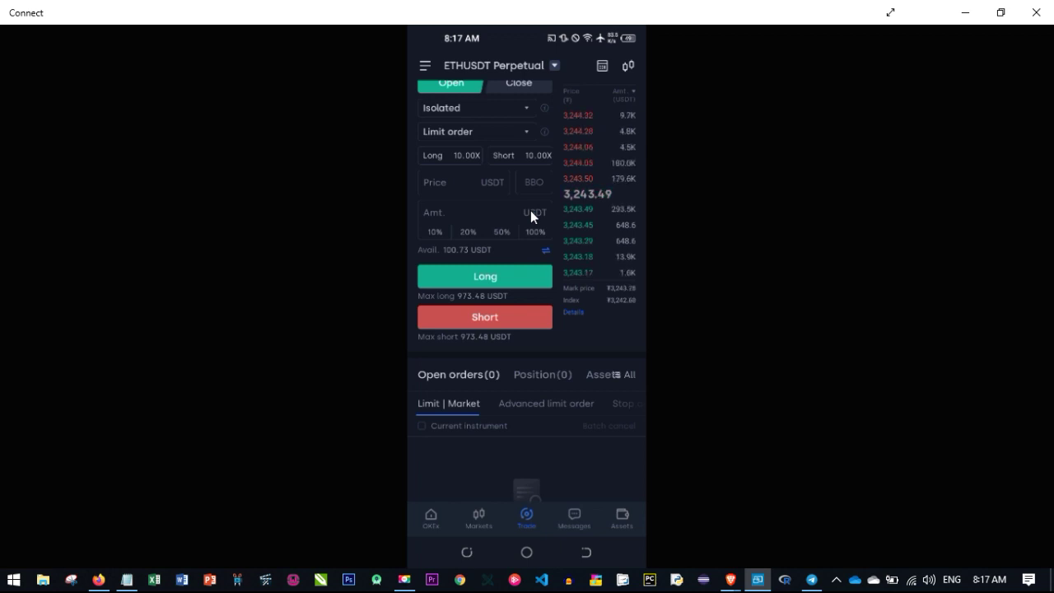
{"action": "left_click", "coordinate": [530, 212]}
{"action": "type", "text": "10"}
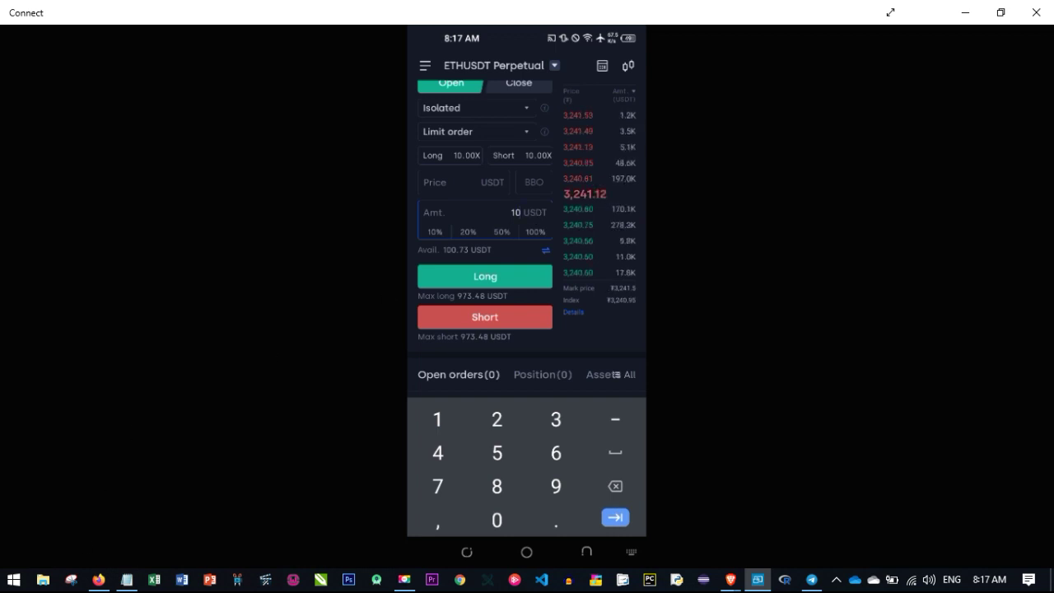
- Switch to Notepad, reposition its window and read the Bitcoin trade signal
{"action": "left_click", "coordinate": [126, 579]}
{"action": "left_click_drag", "start_coordinate": [497, 149], "coordinate": [508, 168]}
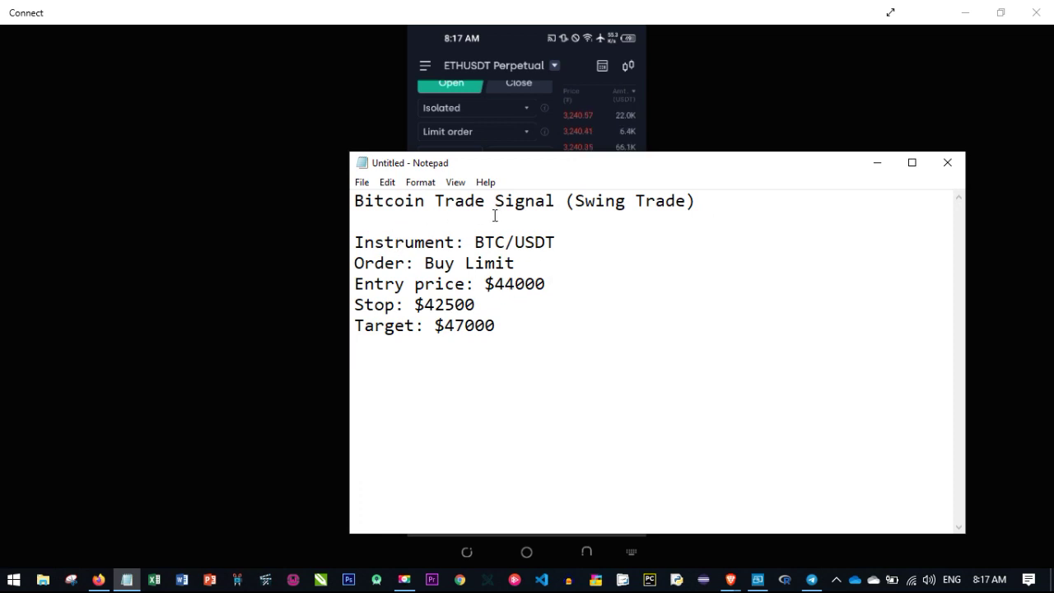
{"action": "left_click_drag", "start_coordinate": [543, 165], "coordinate": [589, 136]}
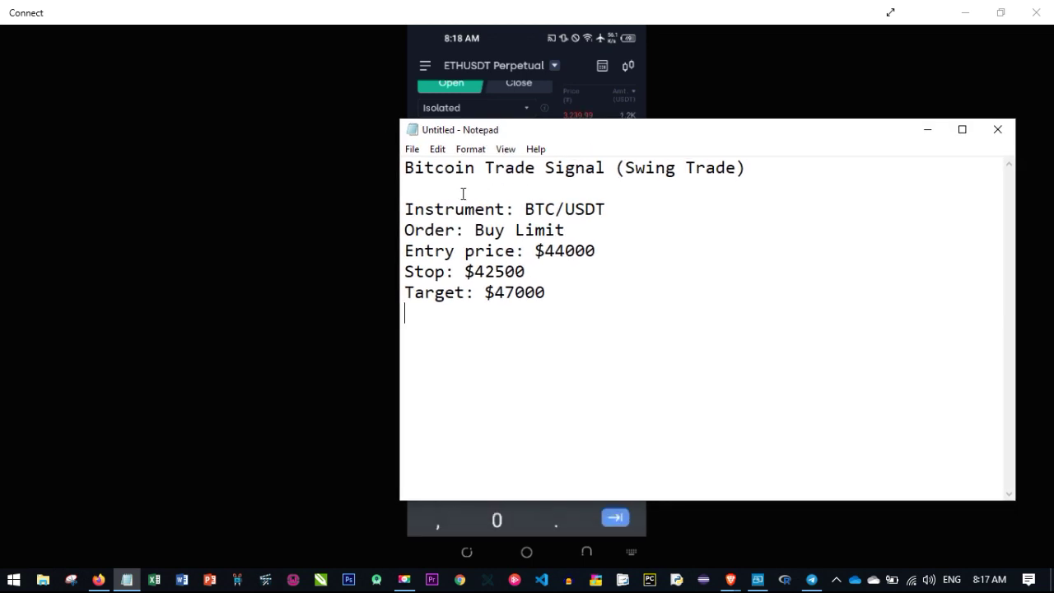
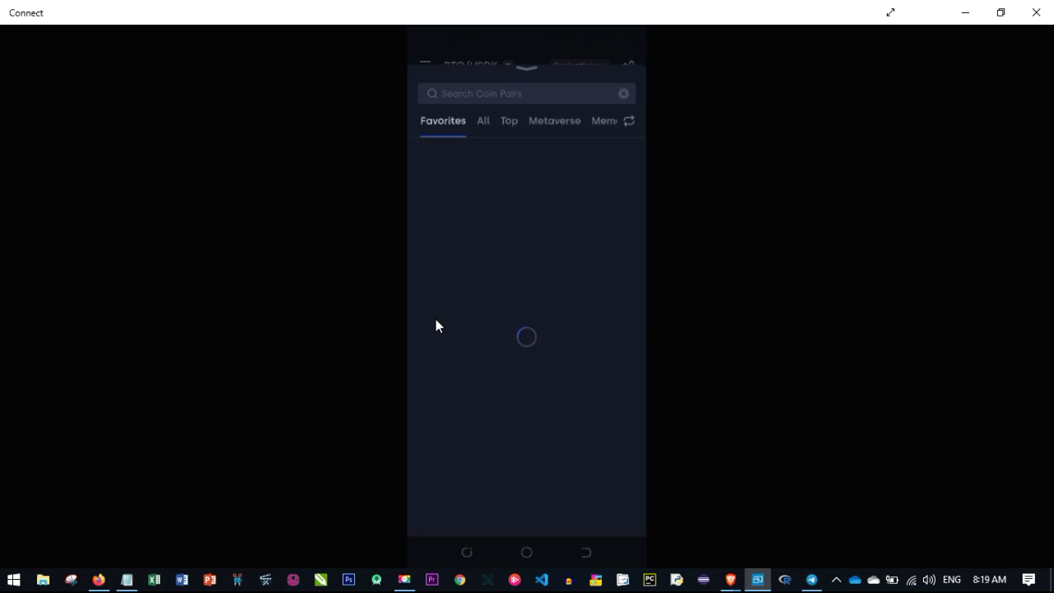
- Choose the USDT-margined BTCUSDT Perpetual contract as the trading pair, checking the instrument against the signal in Notepad
{"action": "left_click", "coordinate": [629, 121]}
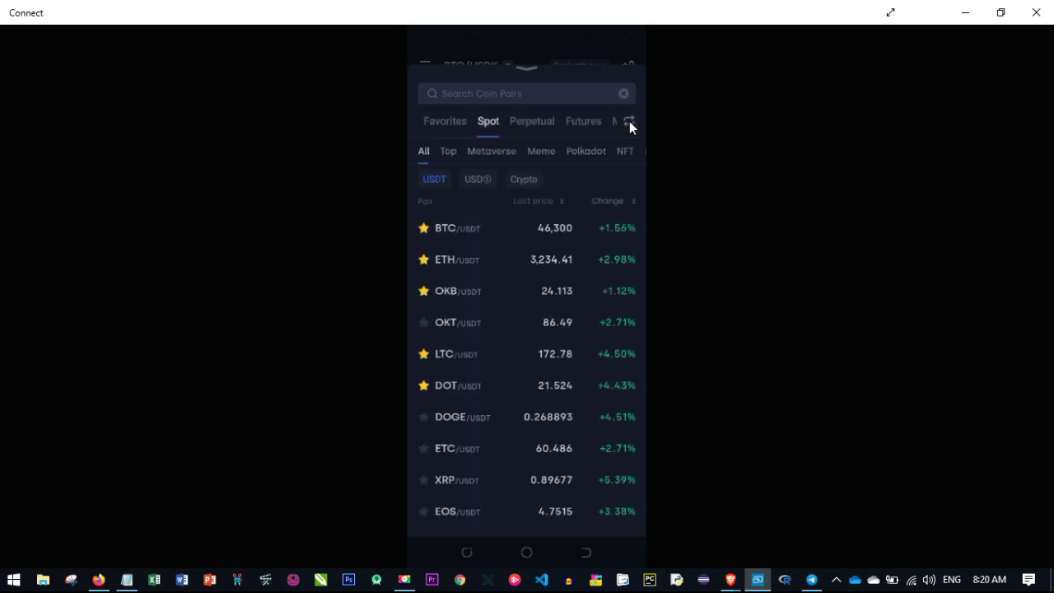
{"action": "left_click", "coordinate": [537, 122]}
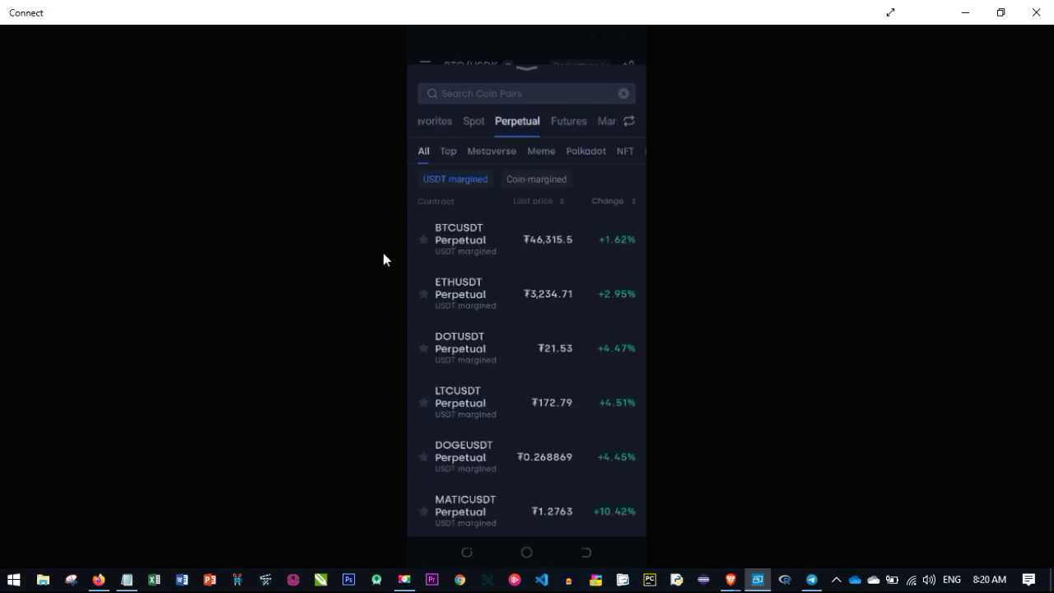
{"action": "left_click", "coordinate": [127, 580]}
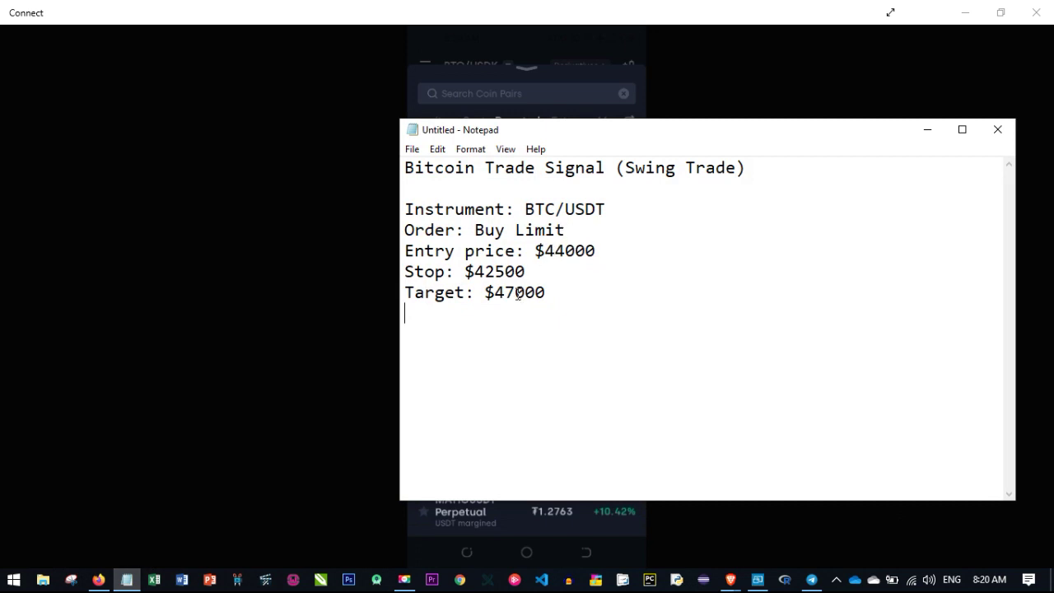
{"action": "left_click", "coordinate": [927, 132]}
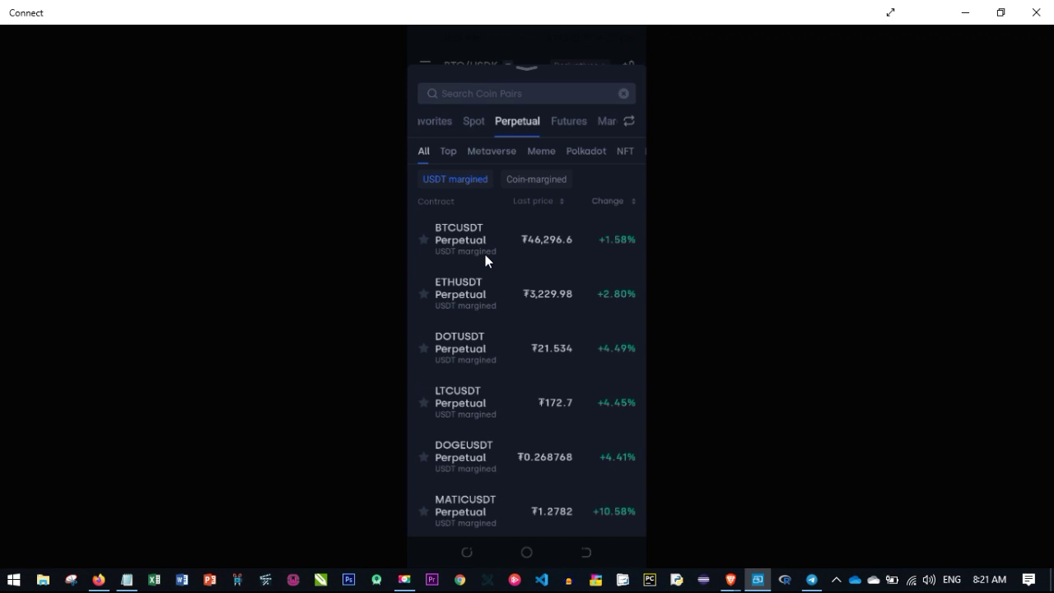
{"action": "left_click", "coordinate": [127, 580]}
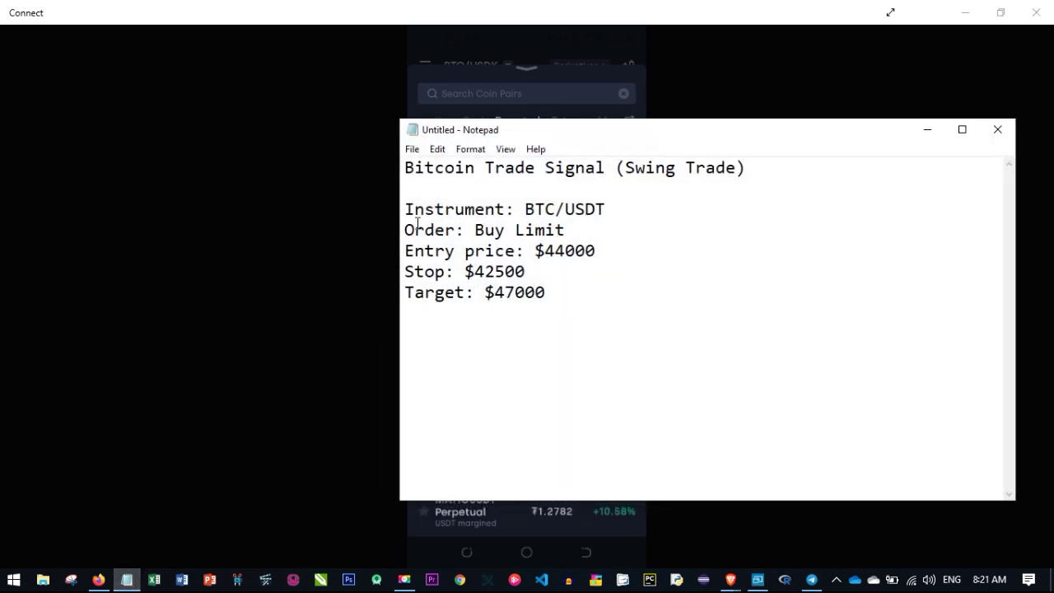
{"action": "left_click", "coordinate": [924, 131]}
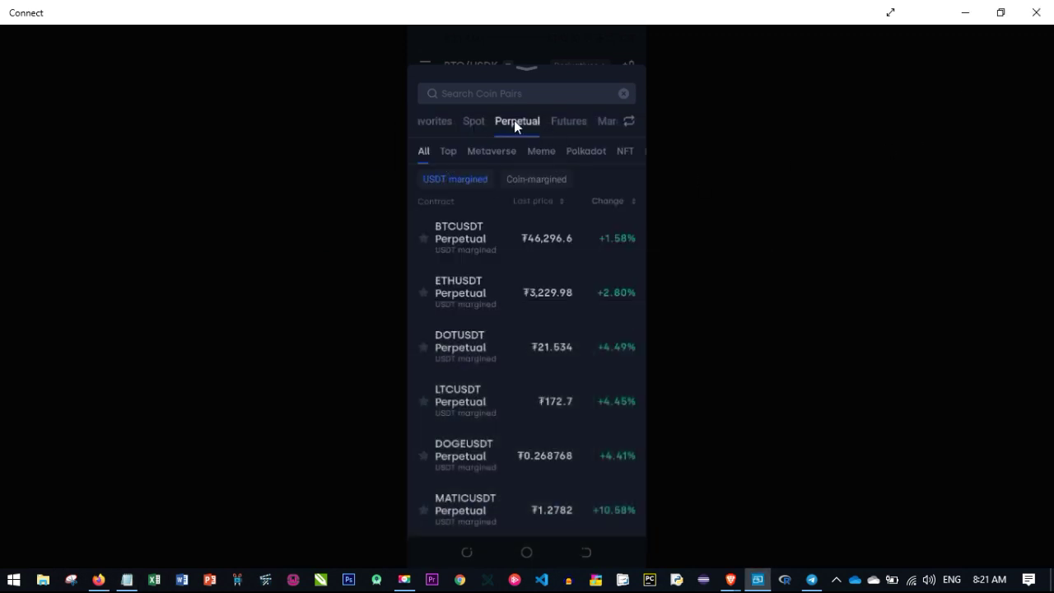
{"action": "left_click", "coordinate": [489, 247]}
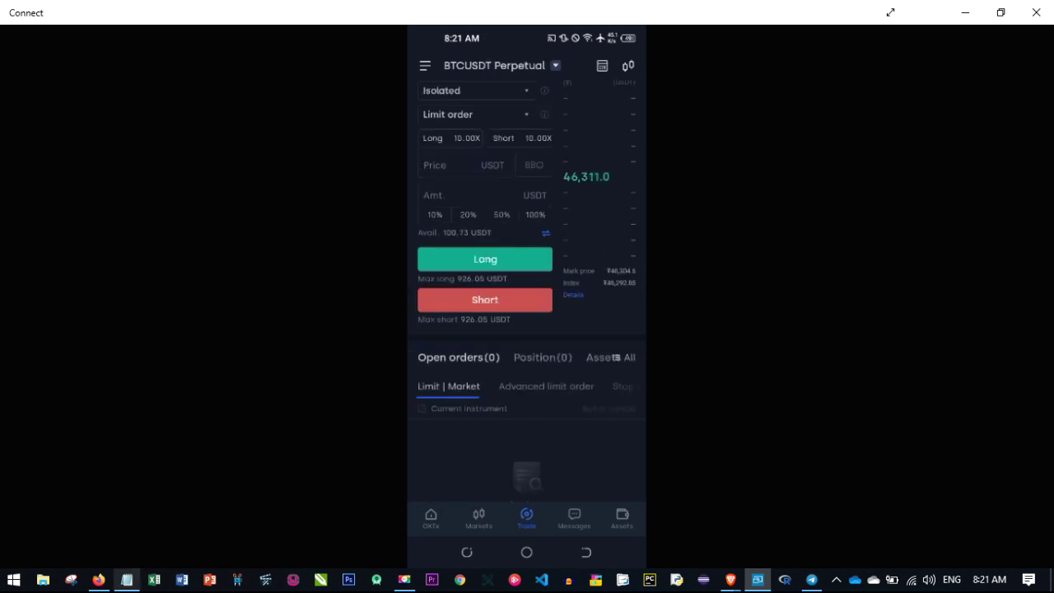
- Consult the signal's order details in Notepad and set the BTCUSDT Perpetual margin mode to Isolated
{"action": "left_click", "coordinate": [127, 580]}
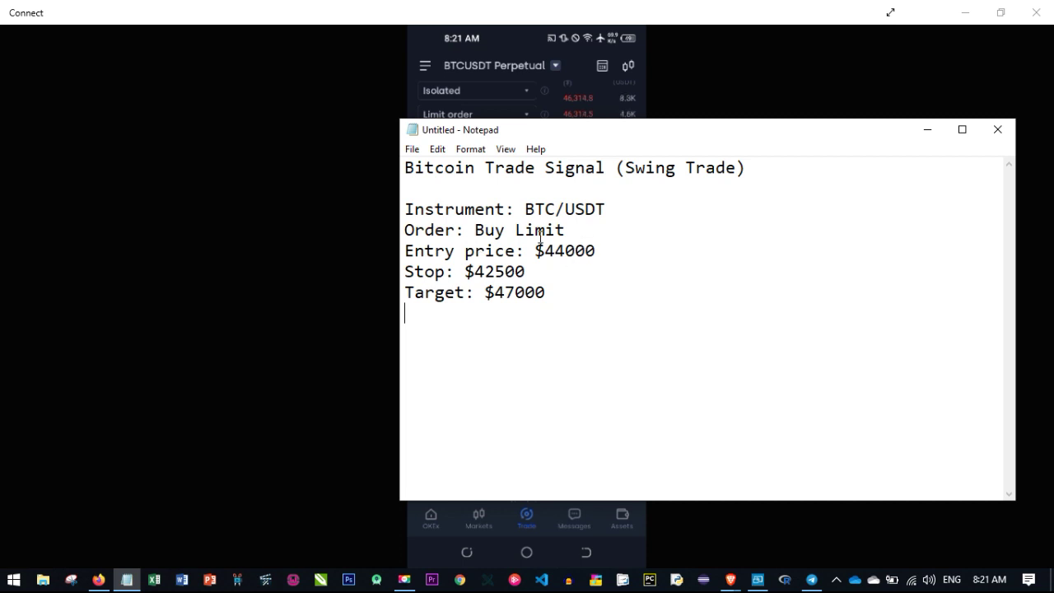
{"action": "left_click", "coordinate": [926, 131]}
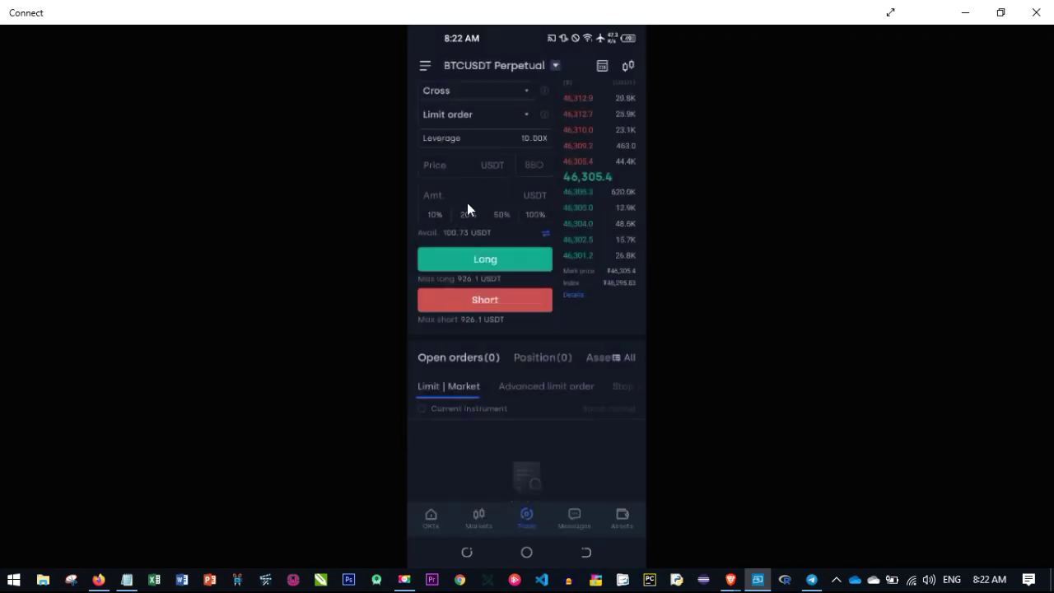
{"action": "left_click", "coordinate": [511, 194]}
{"action": "type", "text": "10.00X"}
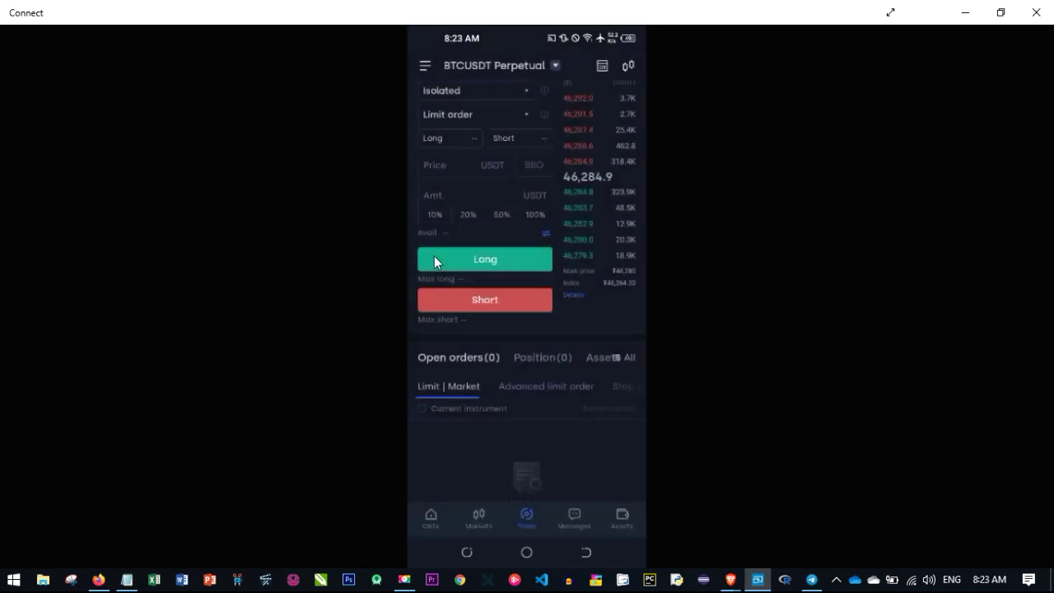
- Check the order type in the Notepad trade signal against the BTCUSDT Perpetual order type options, keeping Limit order selected
{"action": "left_click", "coordinate": [127, 578]}
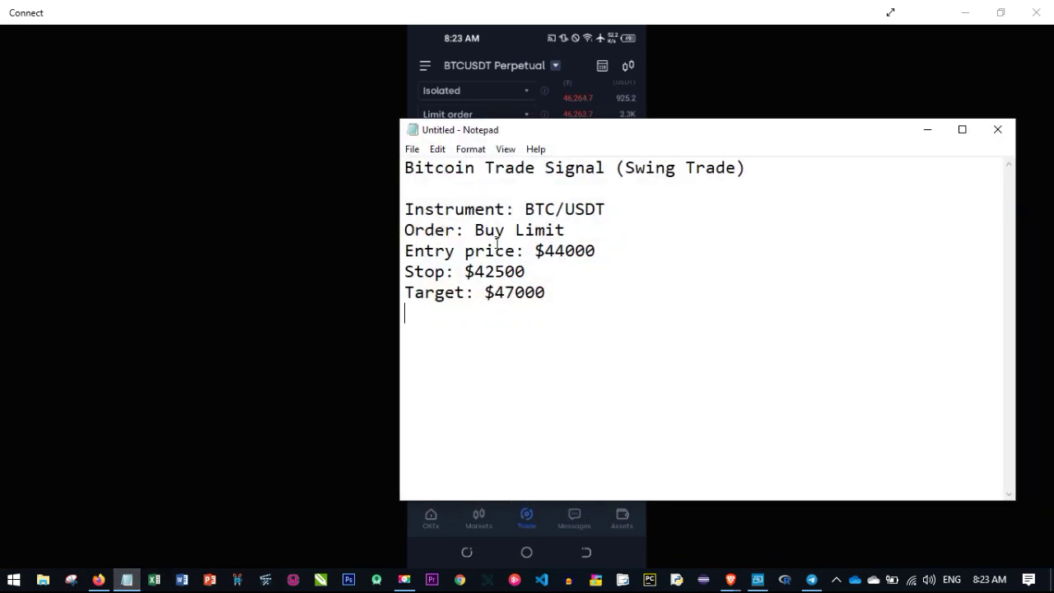
{"action": "left_click", "coordinate": [315, 286]}
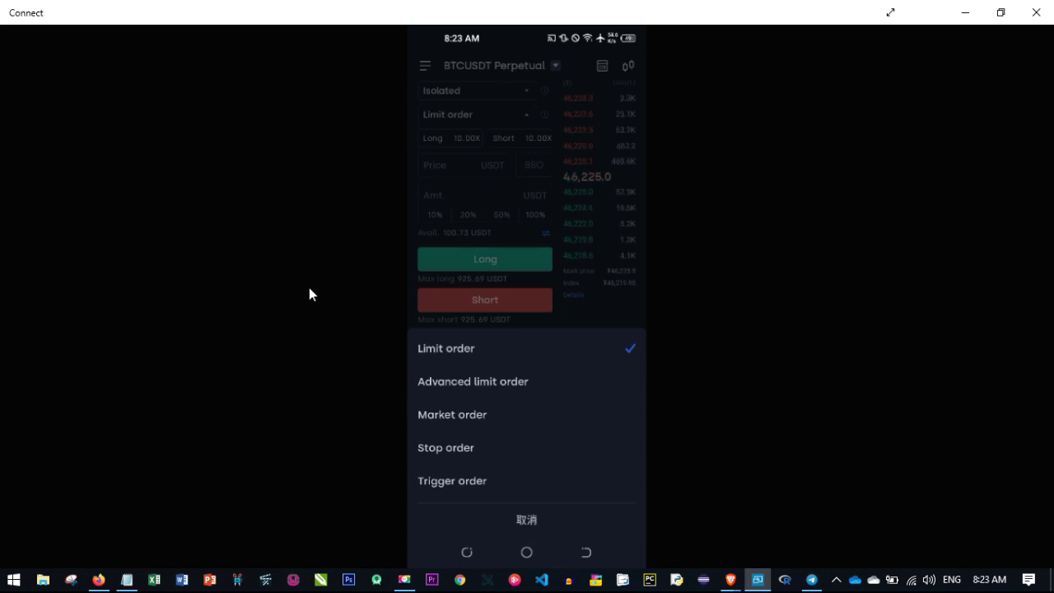
{"action": "left_click", "coordinate": [127, 580]}
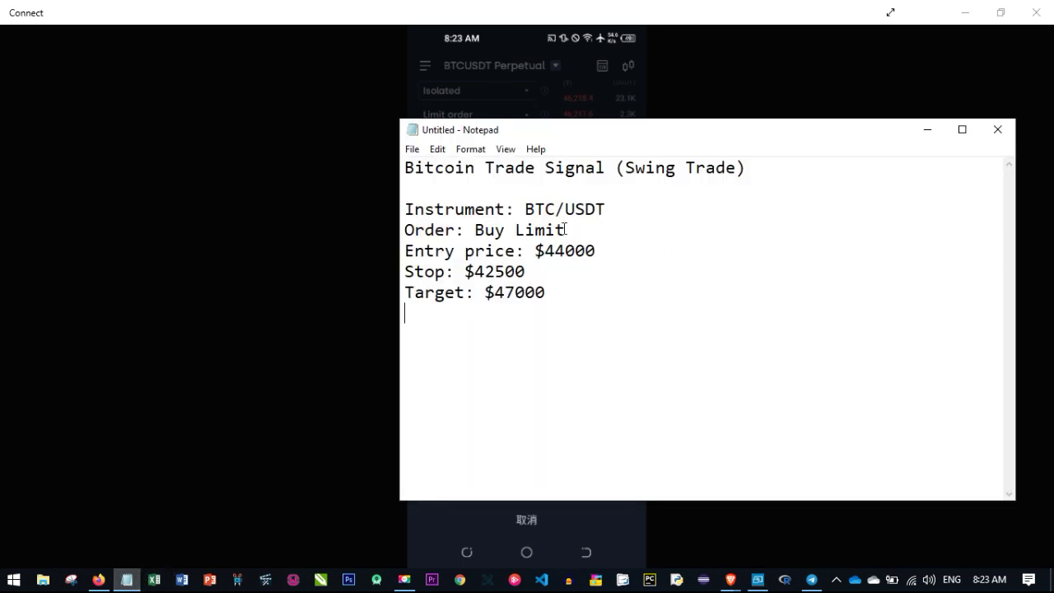
{"action": "left_click", "coordinate": [455, 230]}
{"action": "left_click_drag", "start_coordinate": [476, 231], "coordinate": [537, 232]}
{"action": "left_click", "coordinate": [508, 231]}
{"action": "left_click", "coordinate": [929, 132]}
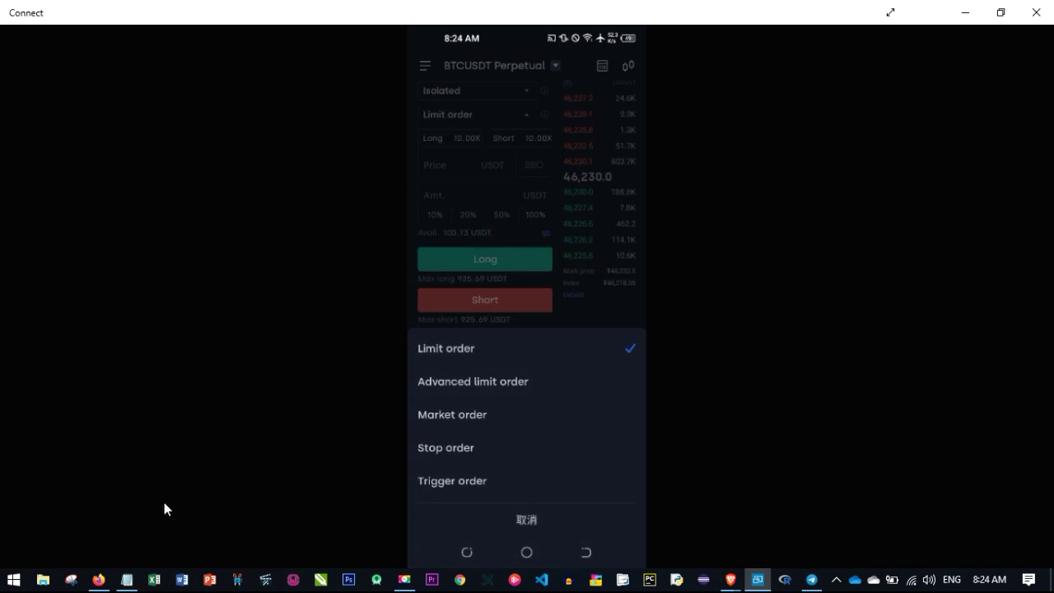
{"action": "left_click", "coordinate": [127, 579]}
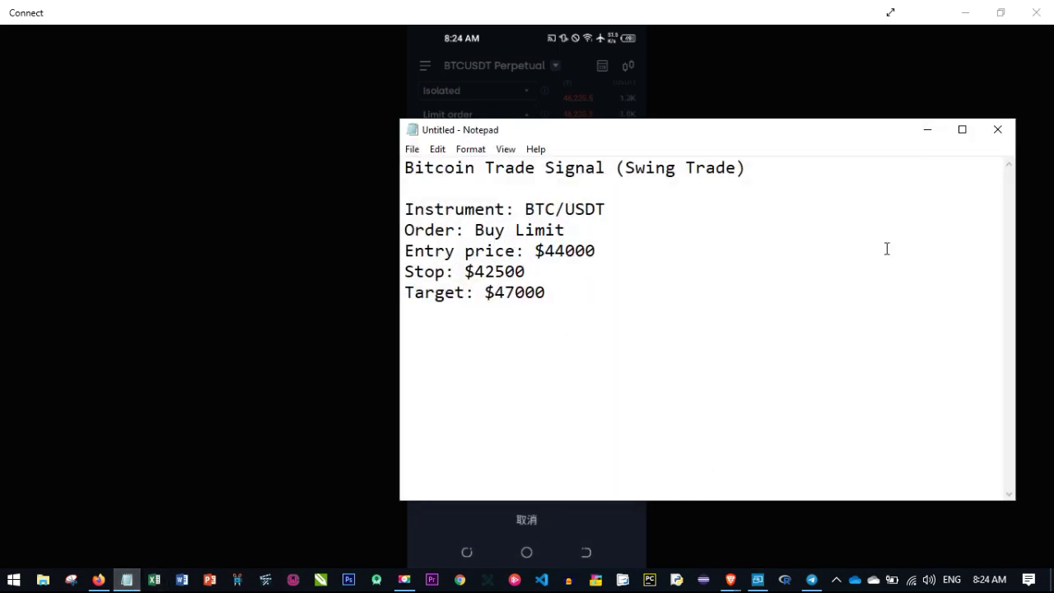
{"action": "left_click", "coordinate": [923, 135]}
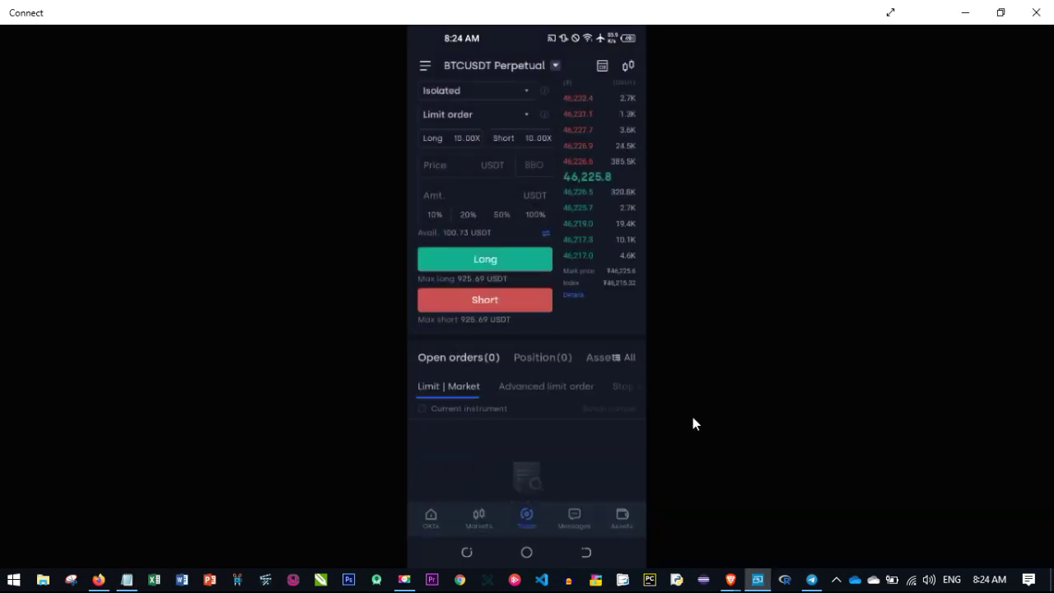
- Consult the signal's entry price in Notepad and set the BTCUSDT Perpetual limit order's price to 44000 USDT
{"action": "left_click", "coordinate": [134, 583]}
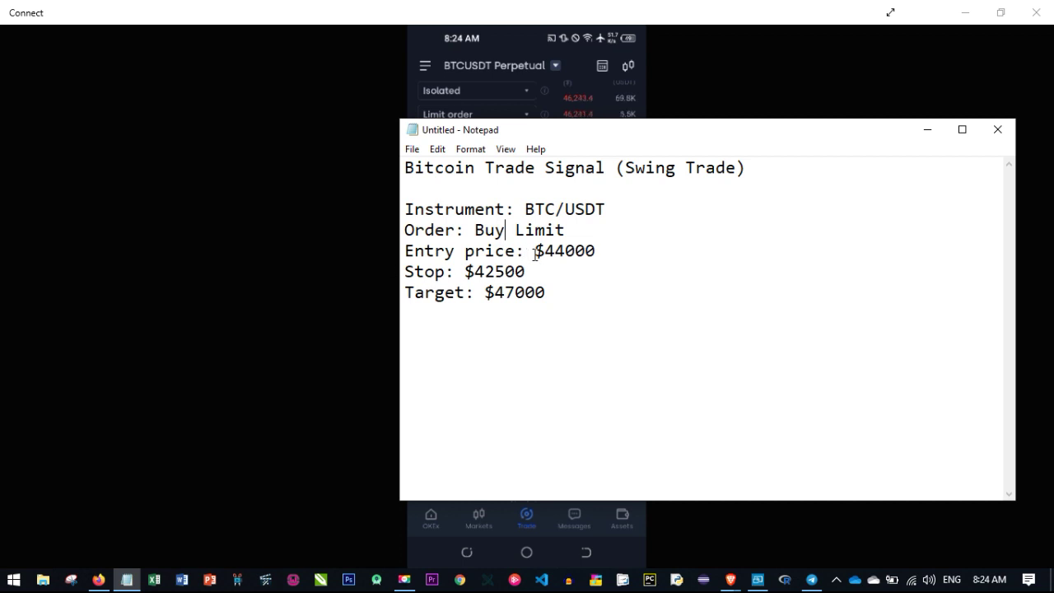
{"action": "left_click", "coordinate": [925, 131]}
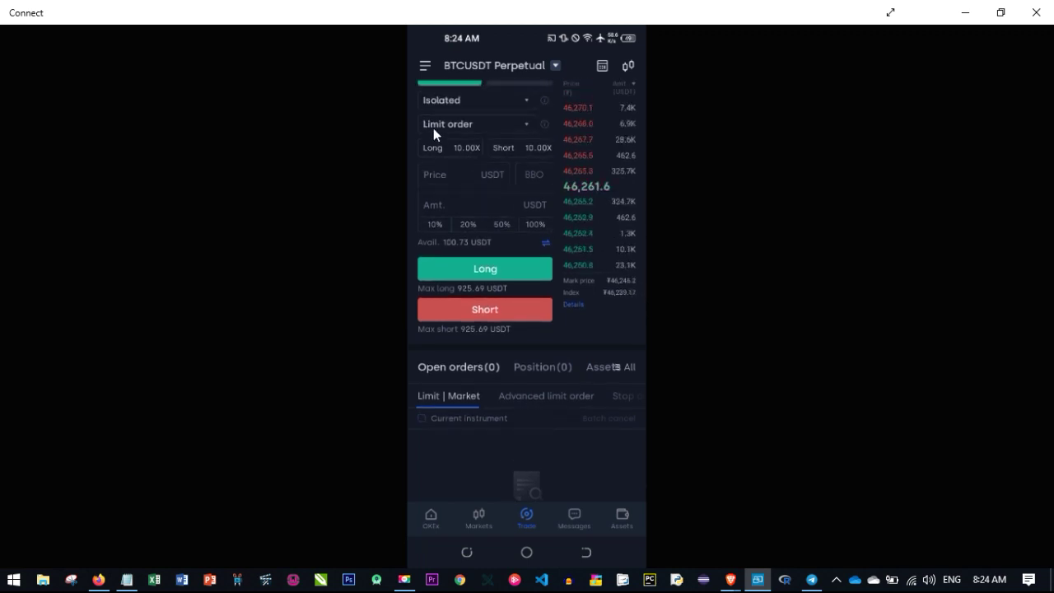
{"action": "left_click", "coordinate": [435, 179]}
{"action": "type", "text": "40"}
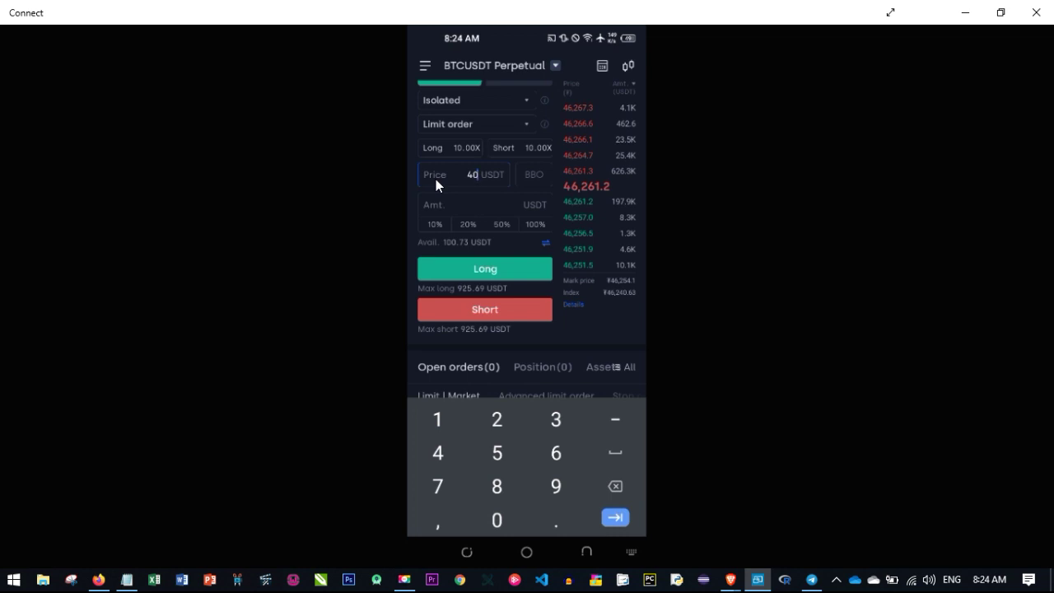
{"action": "key", "text": "BackSpace"}
{"action": "type", "text": "4080"}
{"action": "key", "text": "BackSpace"}
{"action": "key", "text": "BackSpace"}
{"action": "type", "text": "00"}
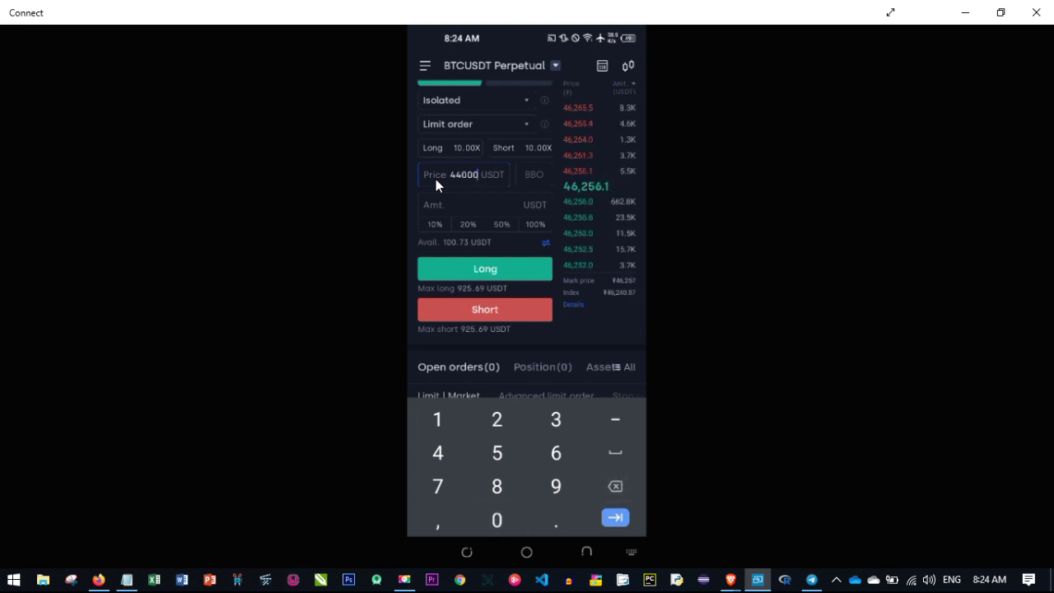
- Set the order amount to 10 USDT and the long leverage to 20.00X, rechecking the signal in Notepad
{"action": "key", "text": "Tab"}
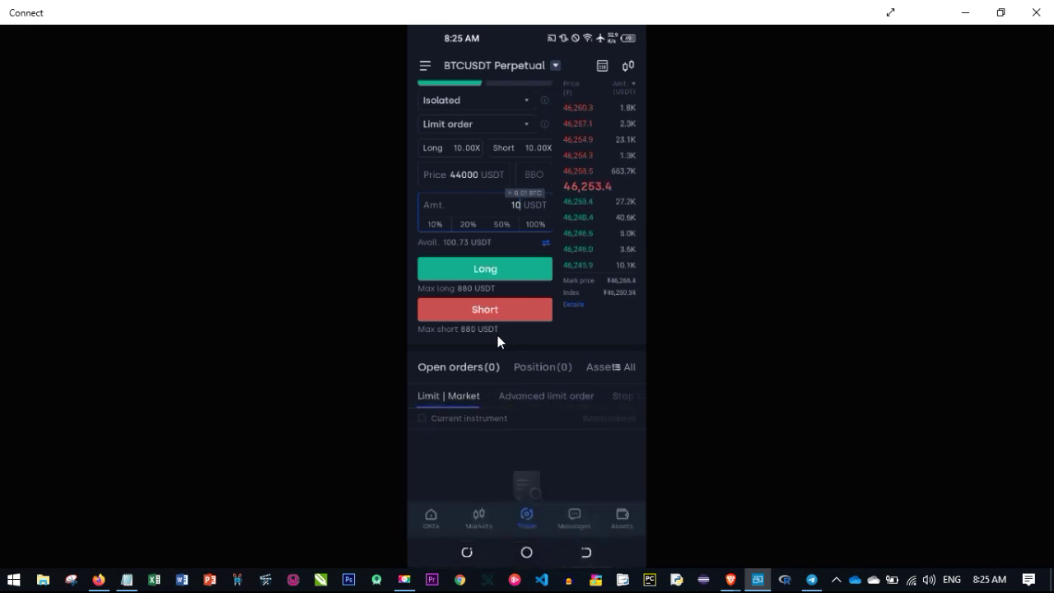
{"action": "scroll", "coordinate": [497, 336], "scroll_direction": "up", "scroll_amount": 1}
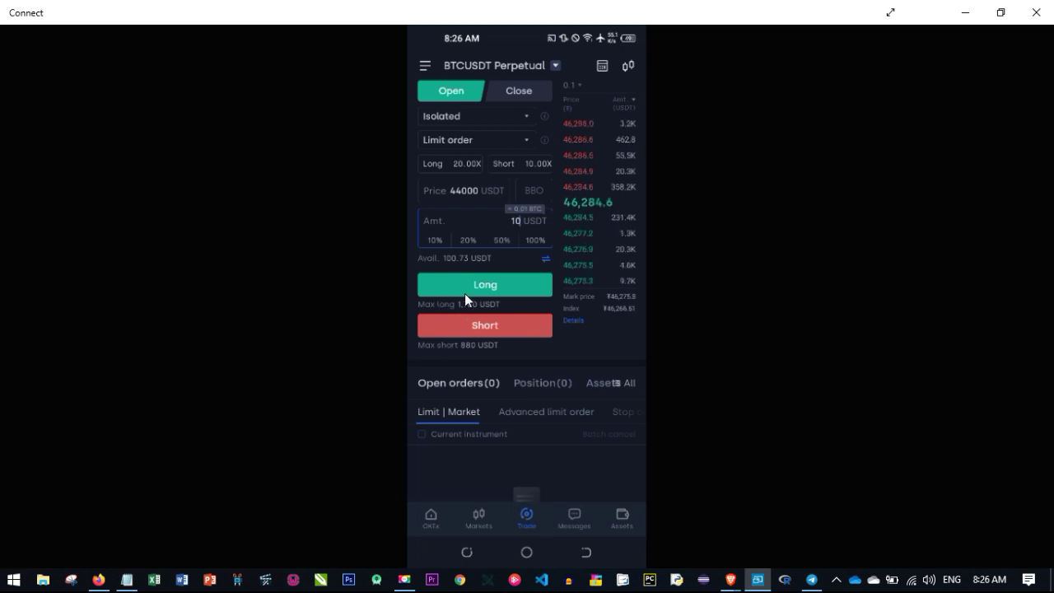
{"action": "left_click", "coordinate": [127, 579]}
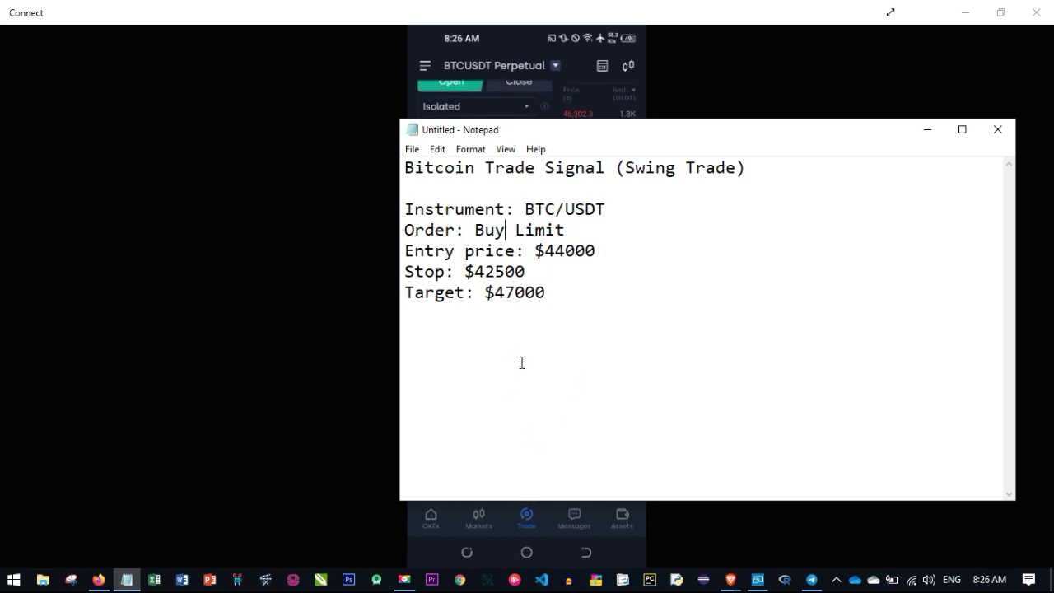
{"action": "left_click", "coordinate": [927, 132]}
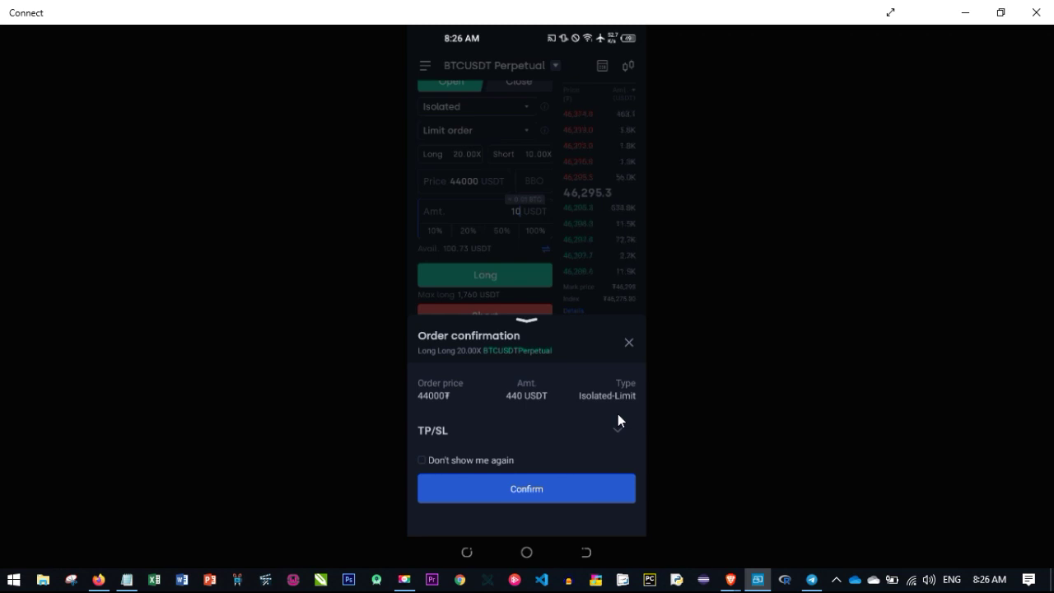
- Expand the TP/SL settings in the long order's confirmation and try the Limit option for them
{"action": "left_click", "coordinate": [618, 413]}
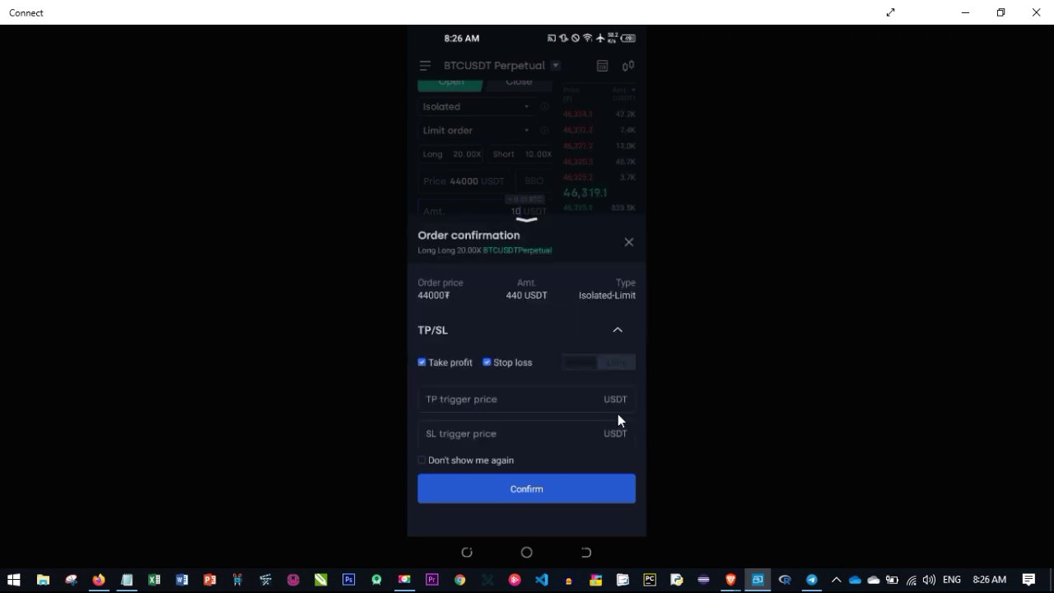
{"action": "left_click", "coordinate": [618, 415]}
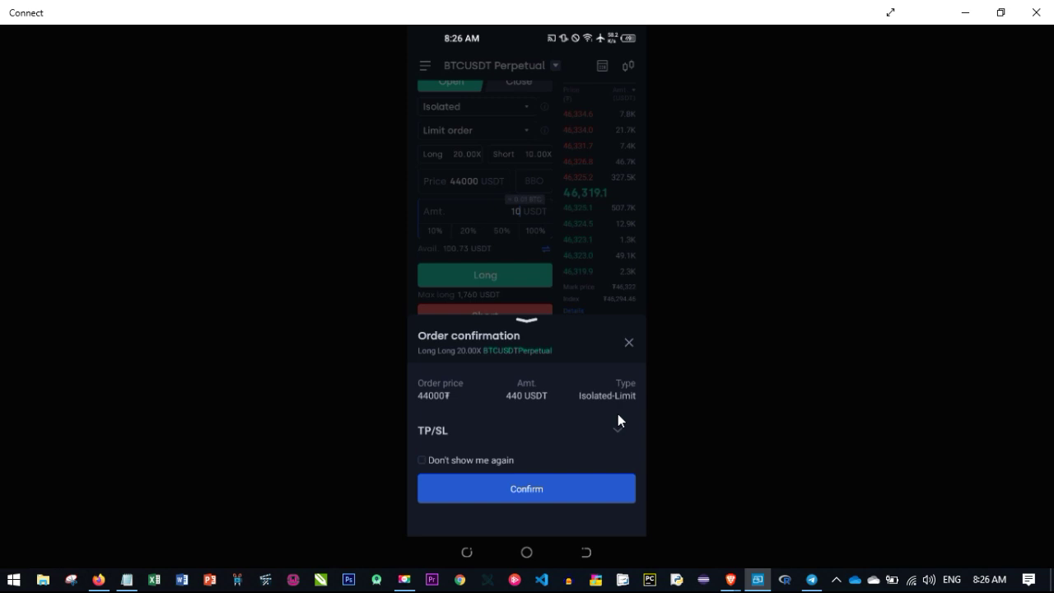
{"action": "left_click", "coordinate": [618, 414]}
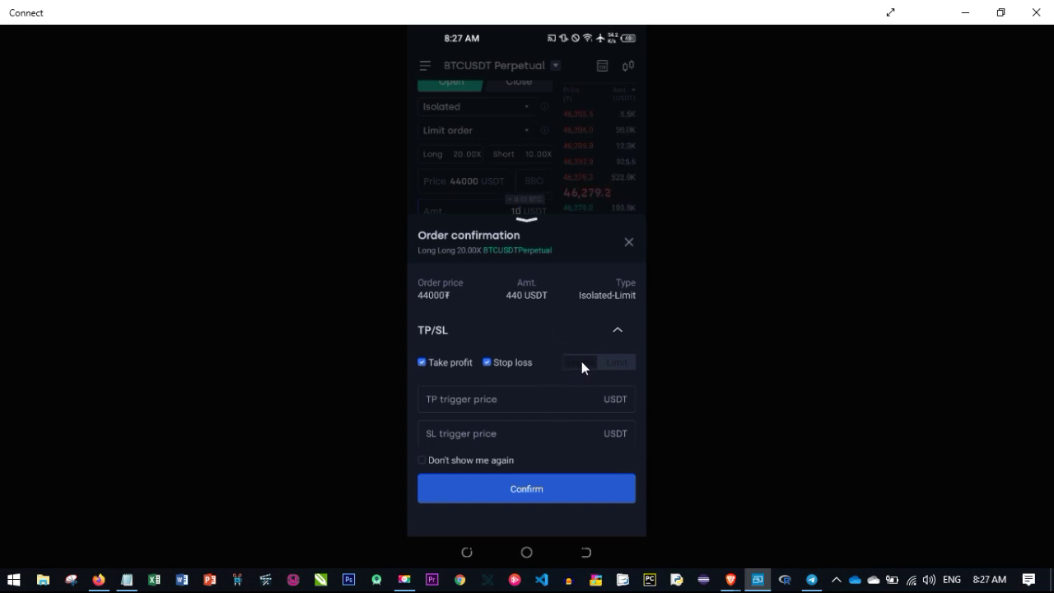
{"action": "left_click", "coordinate": [622, 369]}
{"action": "left_click", "coordinate": [613, 366]}
- Look up the signal's target in Notepad and set the take-profit trigger price to 47000 USDT
{"action": "left_click", "coordinate": [127, 580]}
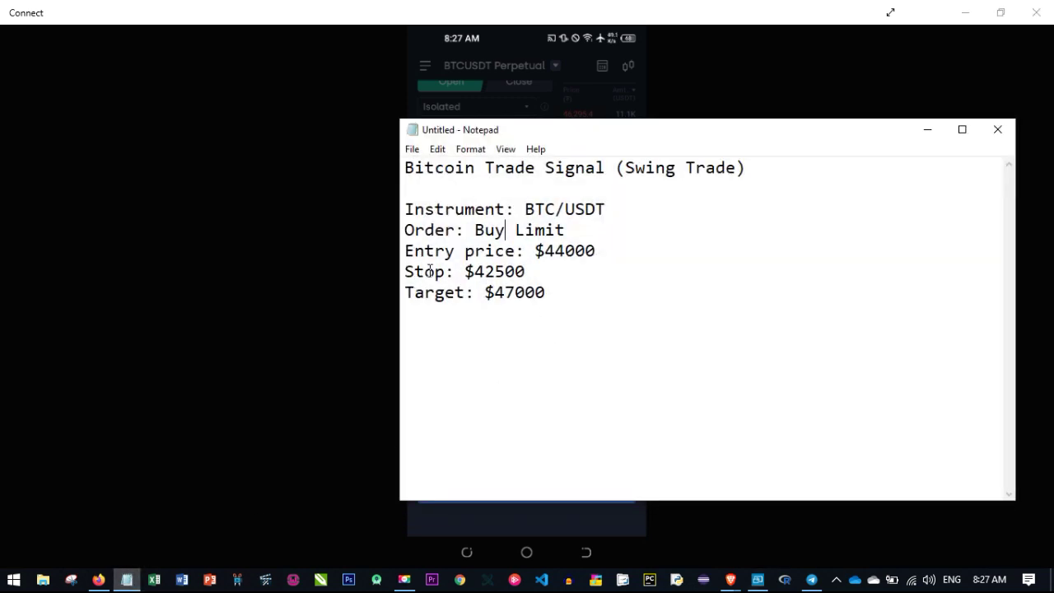
{"action": "double_click", "coordinate": [428, 293]}
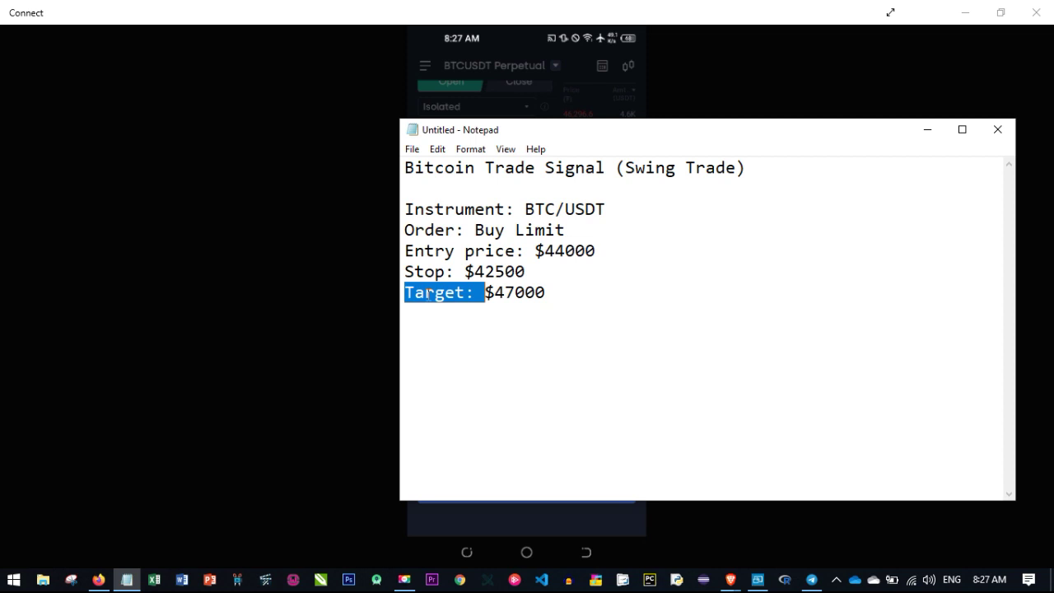
{"action": "left_click", "coordinate": [475, 293]}
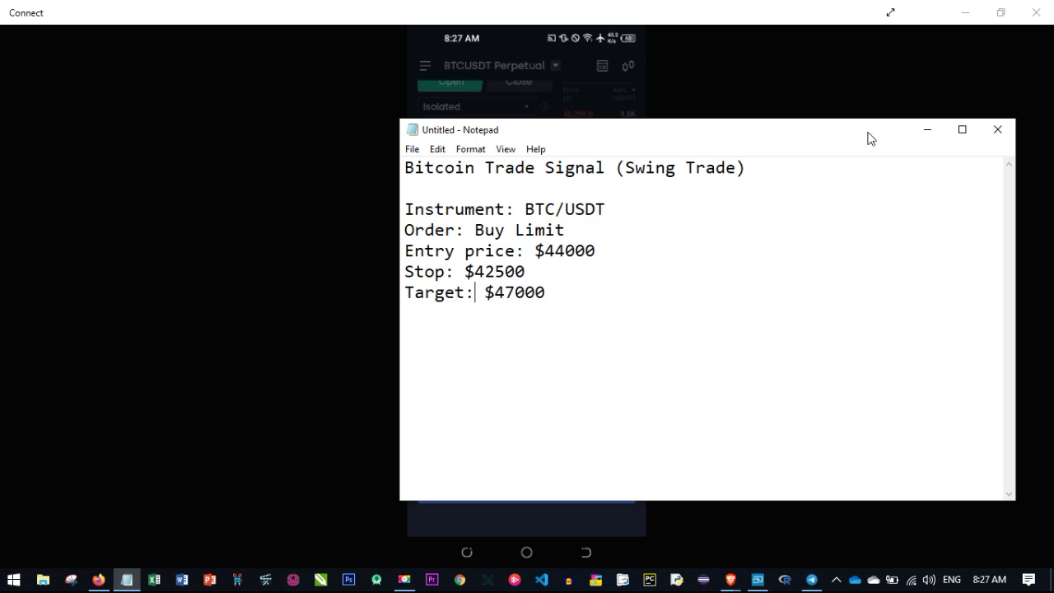
{"action": "left_click", "coordinate": [928, 132]}
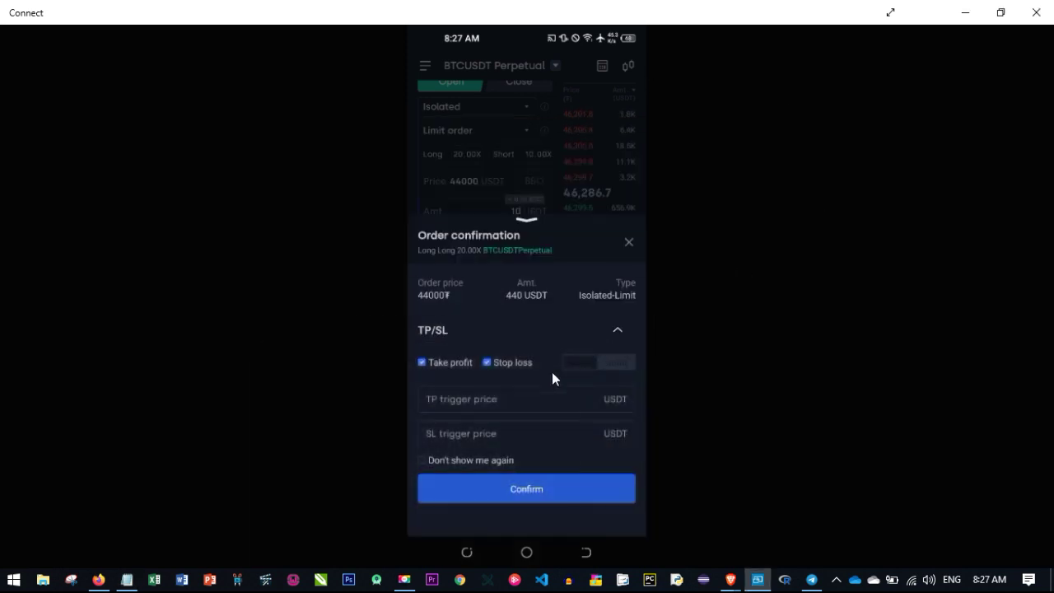
{"action": "left_click", "coordinate": [472, 405]}
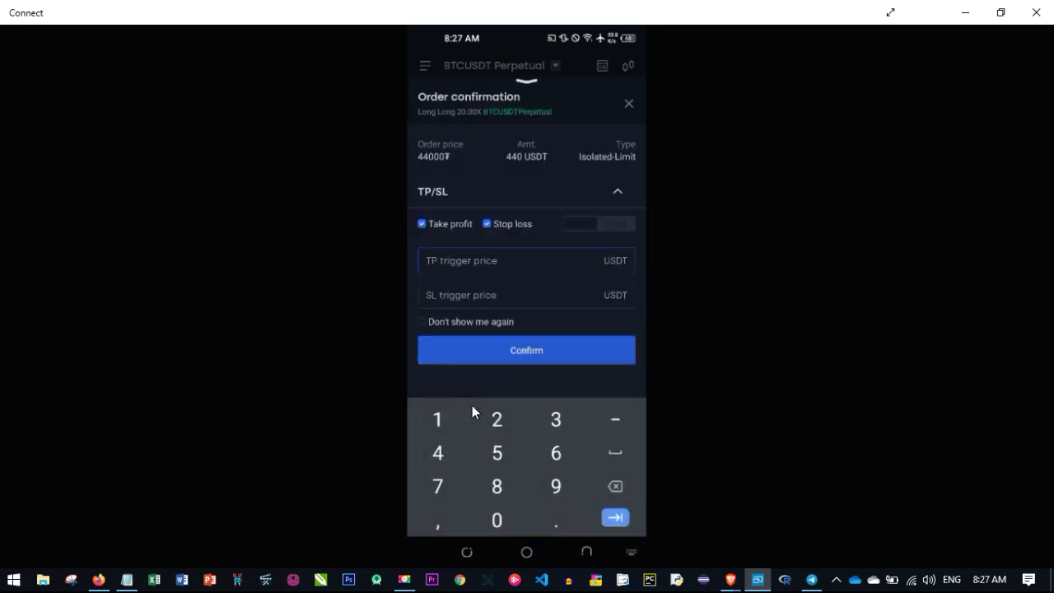
{"action": "type", "text": "47"}
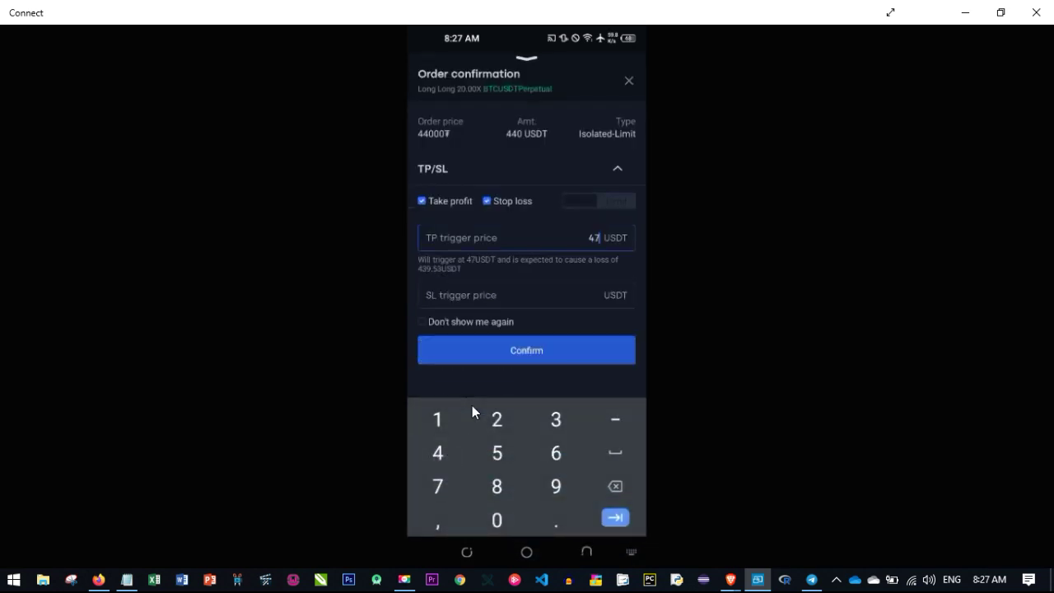
{"action": "type", "text": "000"}
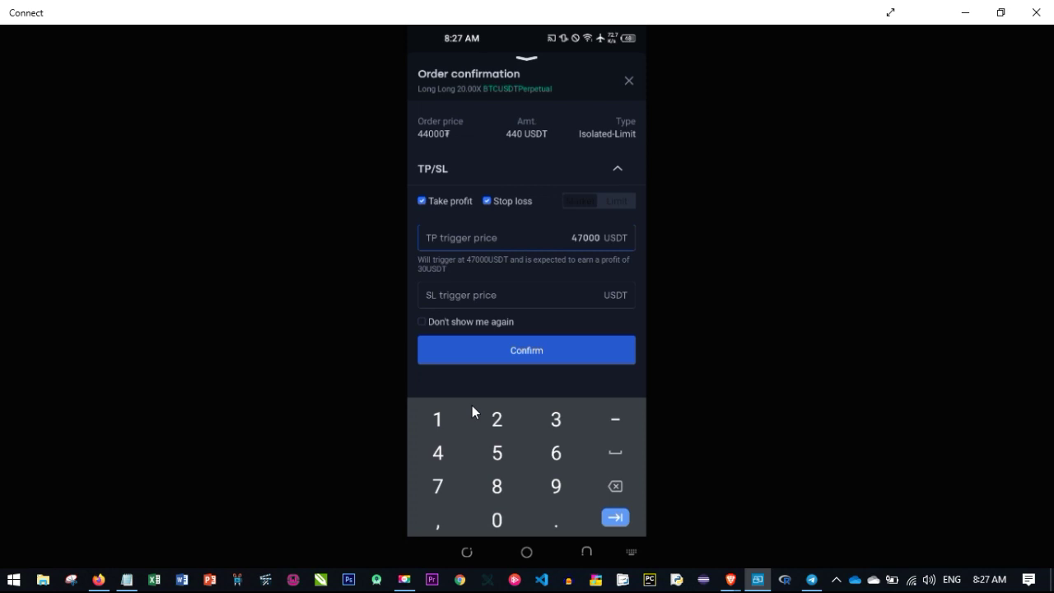
- Set the stop-loss trigger price to 42500 USDT as given in the Notepad signal and confirm the long order
{"action": "left_click", "coordinate": [127, 580]}
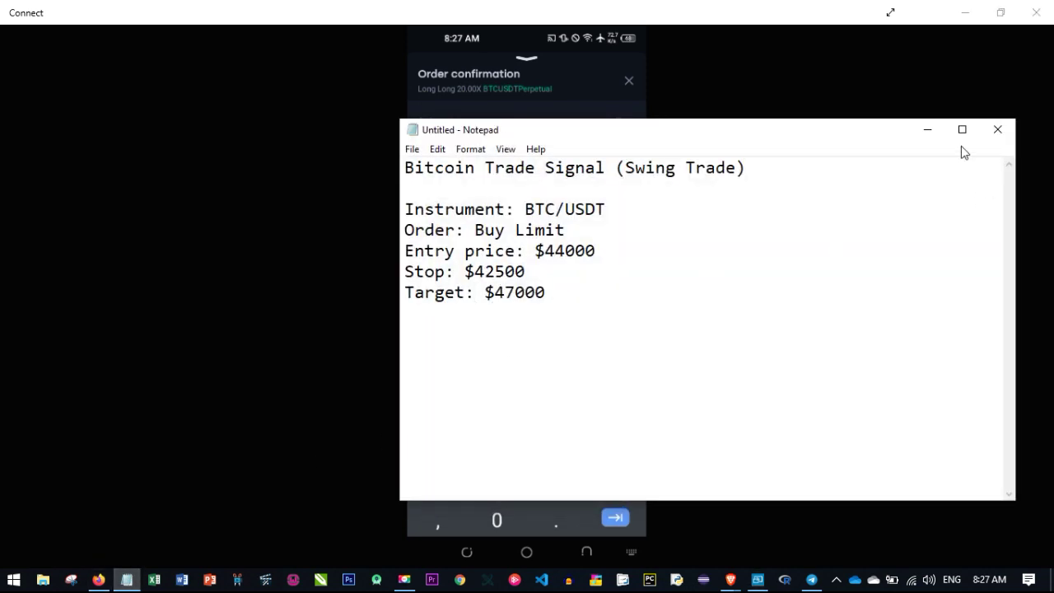
{"action": "left_click", "coordinate": [927, 132]}
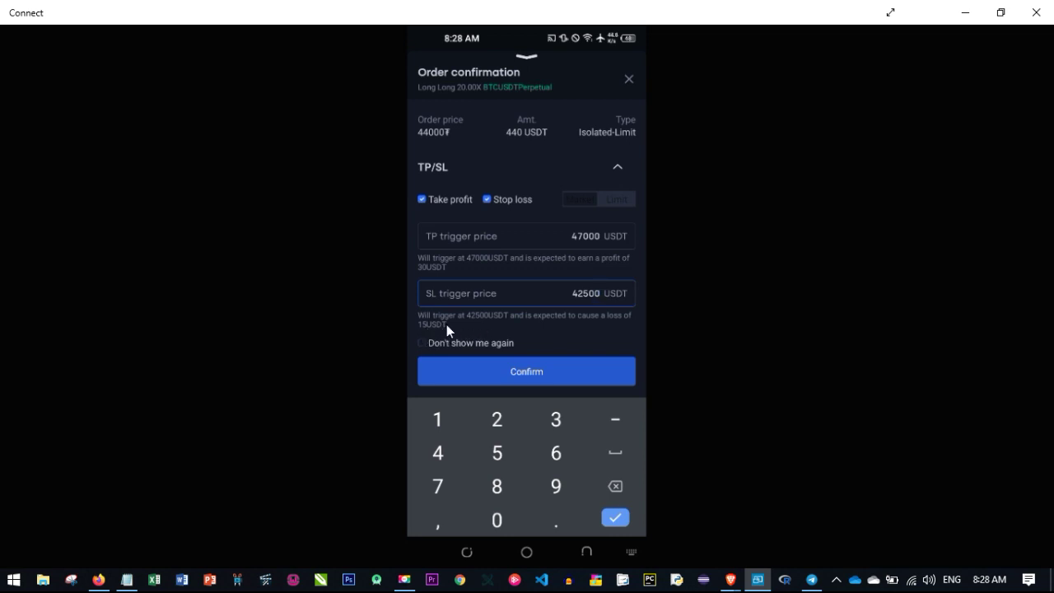
{"action": "left_click_drag", "start_coordinate": [591, 328], "coordinate": [593, 298]}
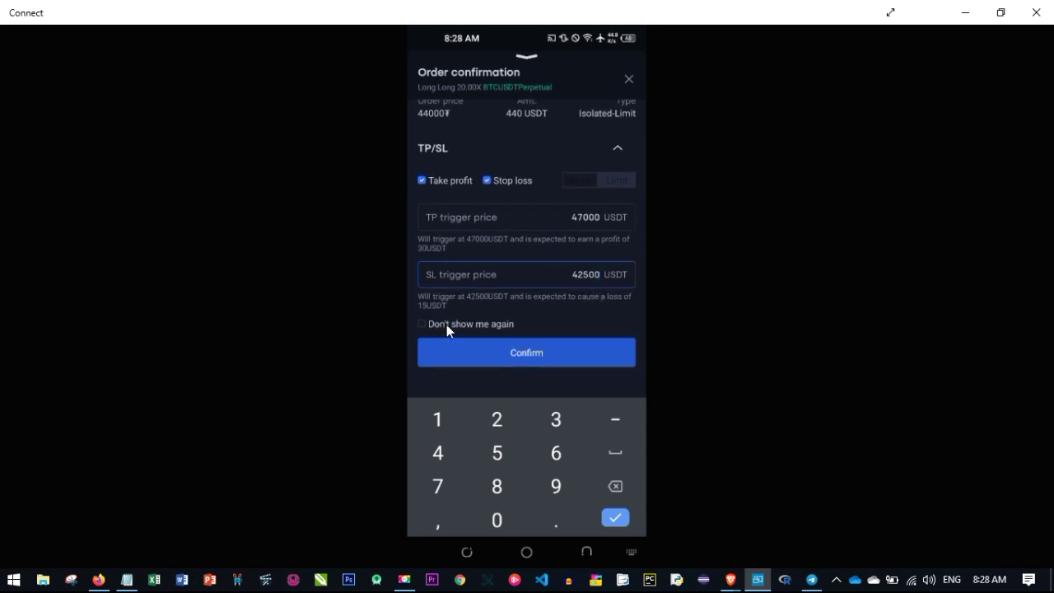
{"action": "left_click", "coordinate": [541, 352]}
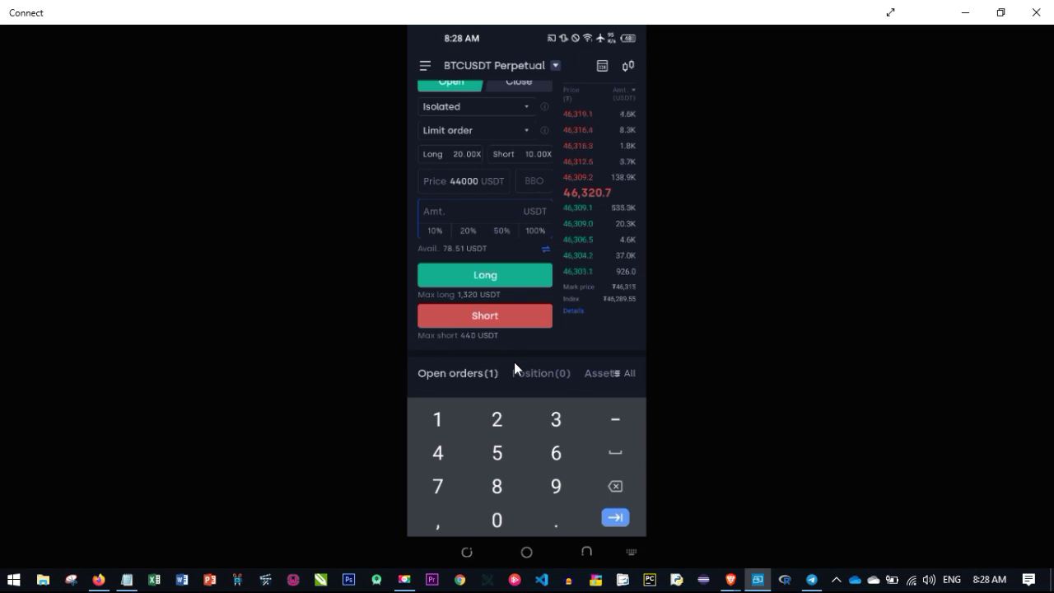
{"action": "left_click", "coordinate": [586, 552]}
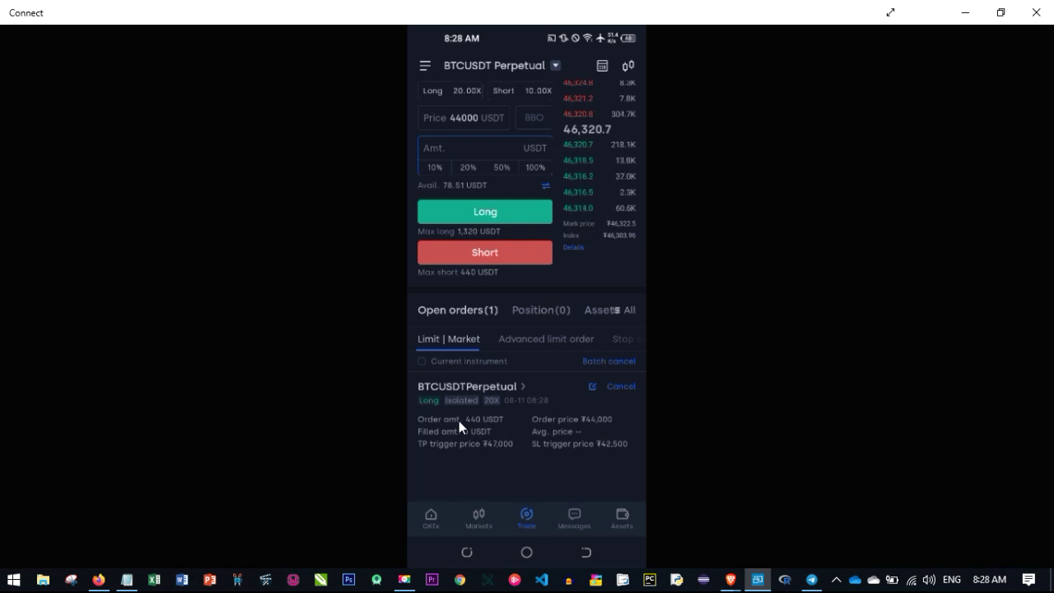
- Review the placed BTCUSDT Perpetual order under the open orders and compare it with the Notepad signal
{"action": "left_click", "coordinate": [531, 314]}
{"action": "scroll", "coordinate": [530, 314], "scroll_direction": "up", "scroll_amount": 1}
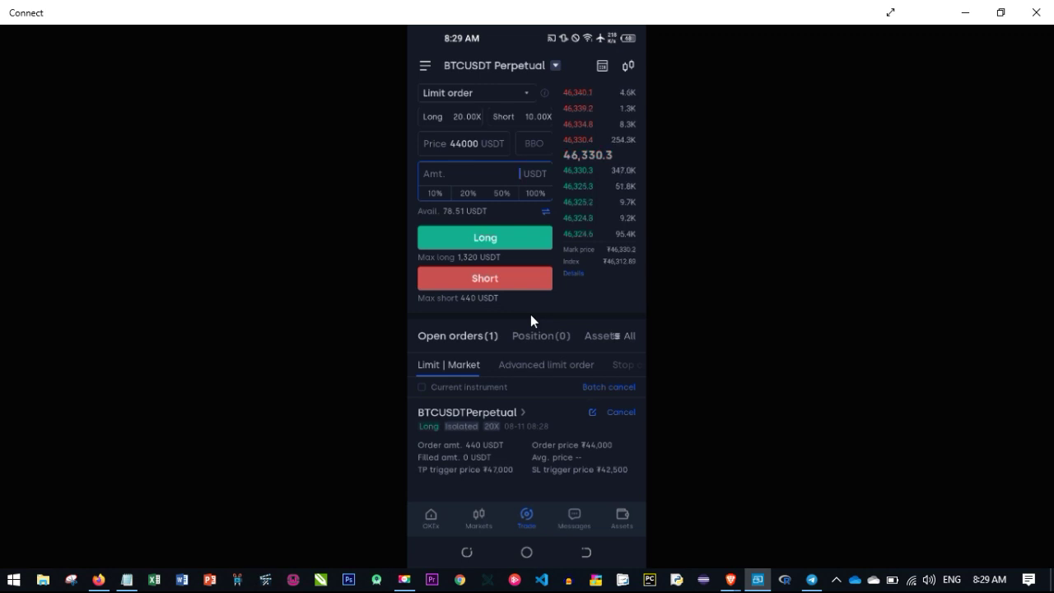
{"action": "scroll", "coordinate": [530, 314], "scroll_direction": "up", "scroll_amount": 2}
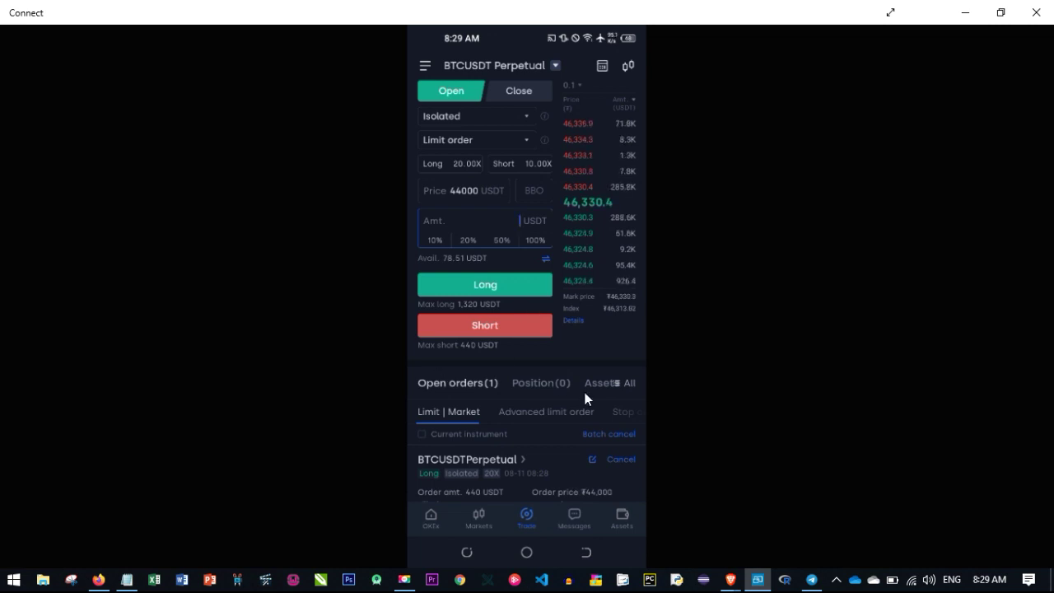
{"action": "left_click", "coordinate": [131, 579]}
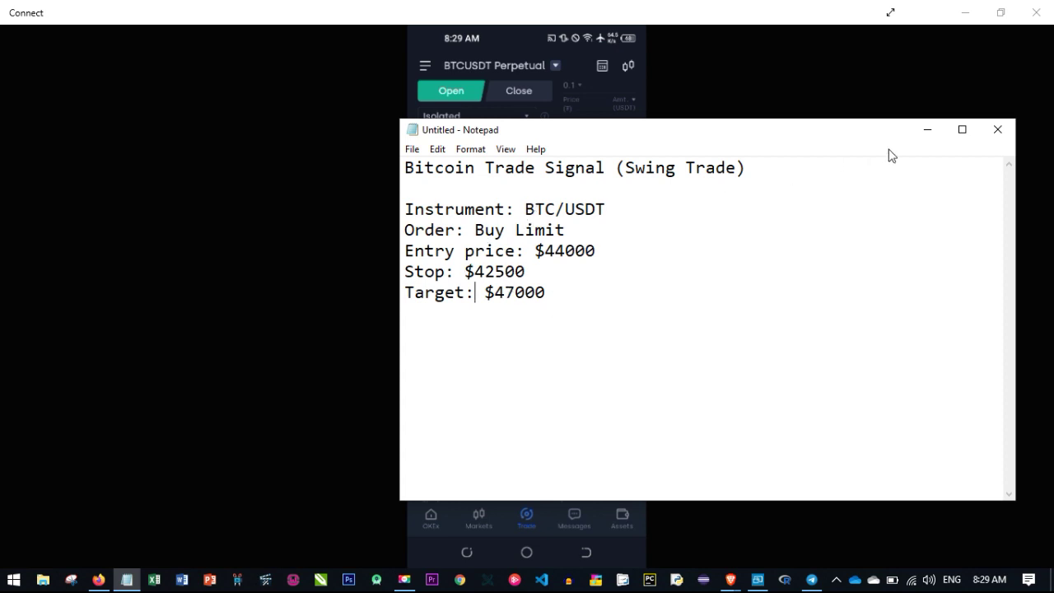
{"action": "left_click", "coordinate": [928, 132]}
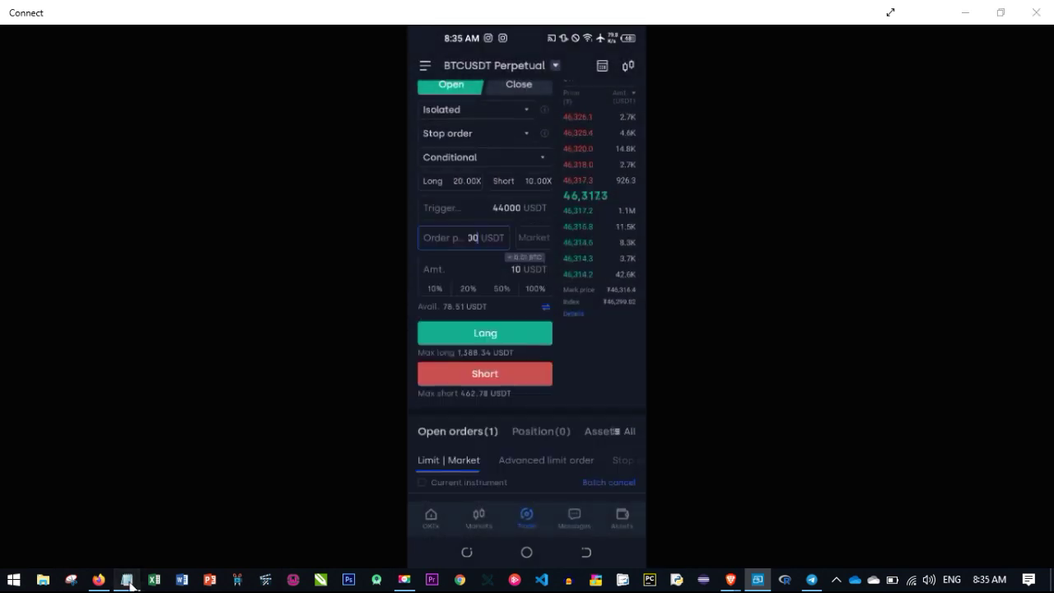
- Consult the signal's order type and entry price in Notepad while the conditional stop order form is open
{"action": "left_click", "coordinate": [127, 580]}
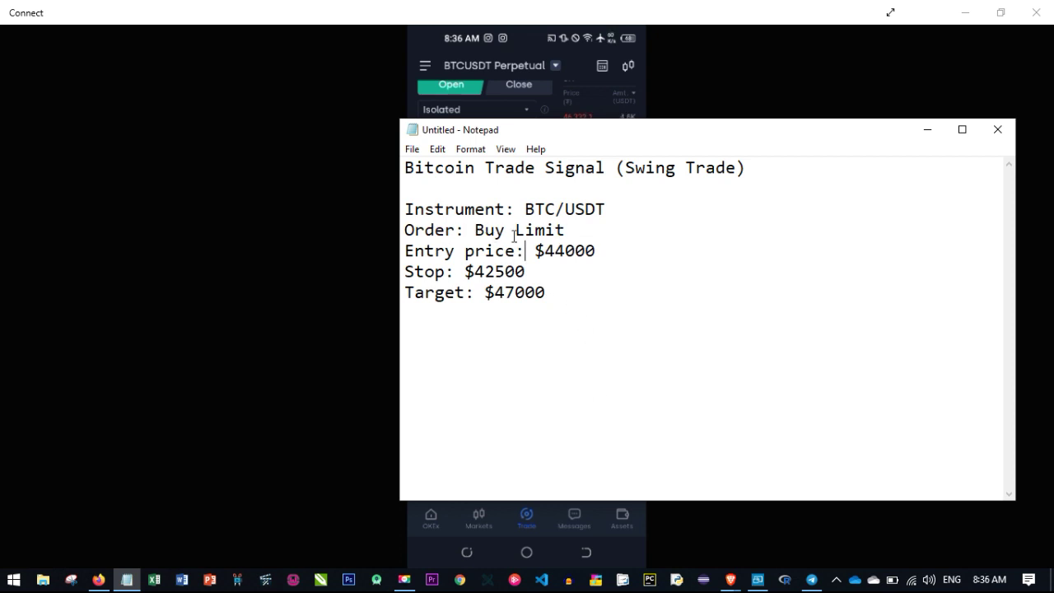
{"action": "left_click", "coordinate": [929, 132]}
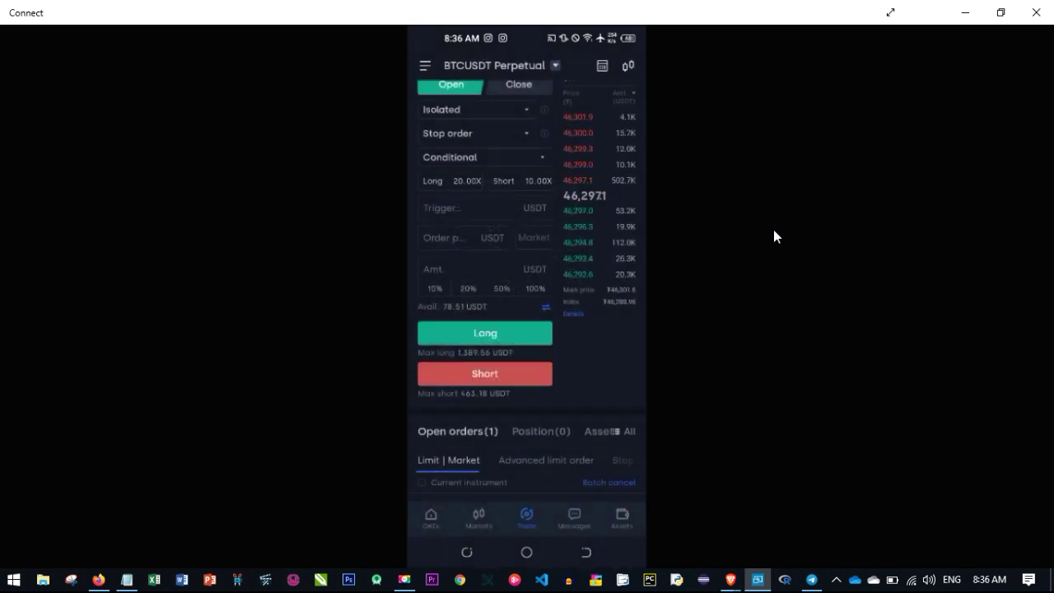
- Highlight the signal's entry price in Notepad and compare the signal's levels with the blank conditional stop order form
{"action": "left_click", "coordinate": [127, 579]}
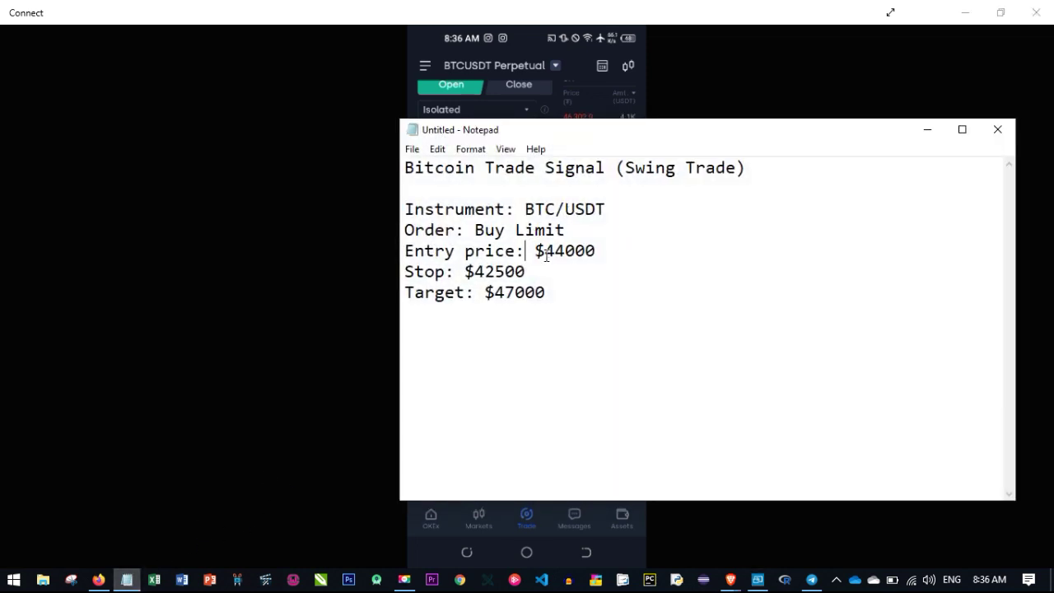
{"action": "left_click_drag", "start_coordinate": [529, 251], "coordinate": [607, 254]}
{"action": "left_click", "coordinate": [607, 254]}
{"action": "left_click_drag", "start_coordinate": [536, 251], "coordinate": [595, 250]}
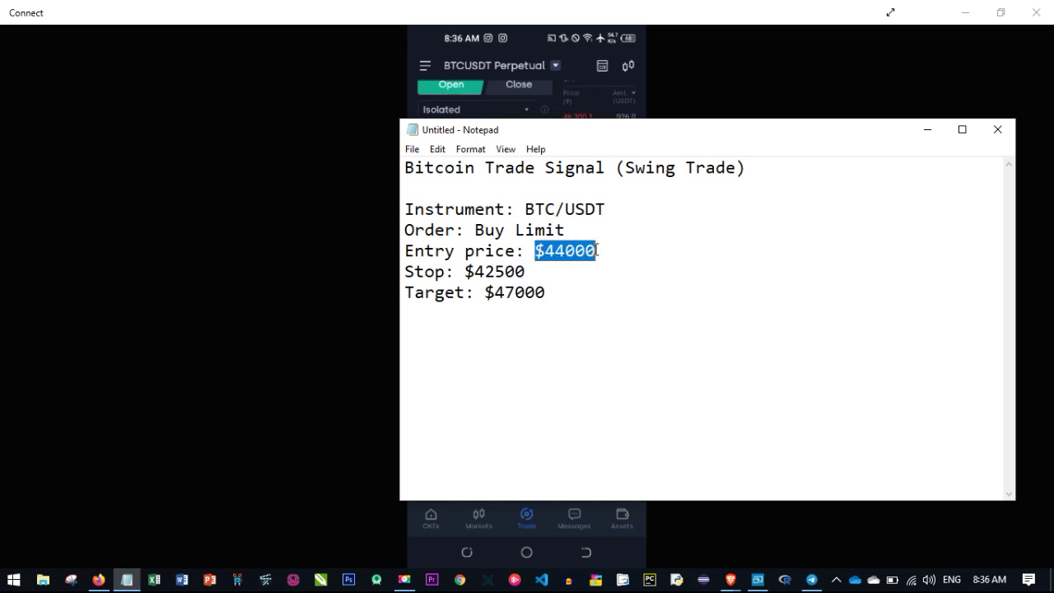
{"action": "left_click", "coordinate": [931, 130]}
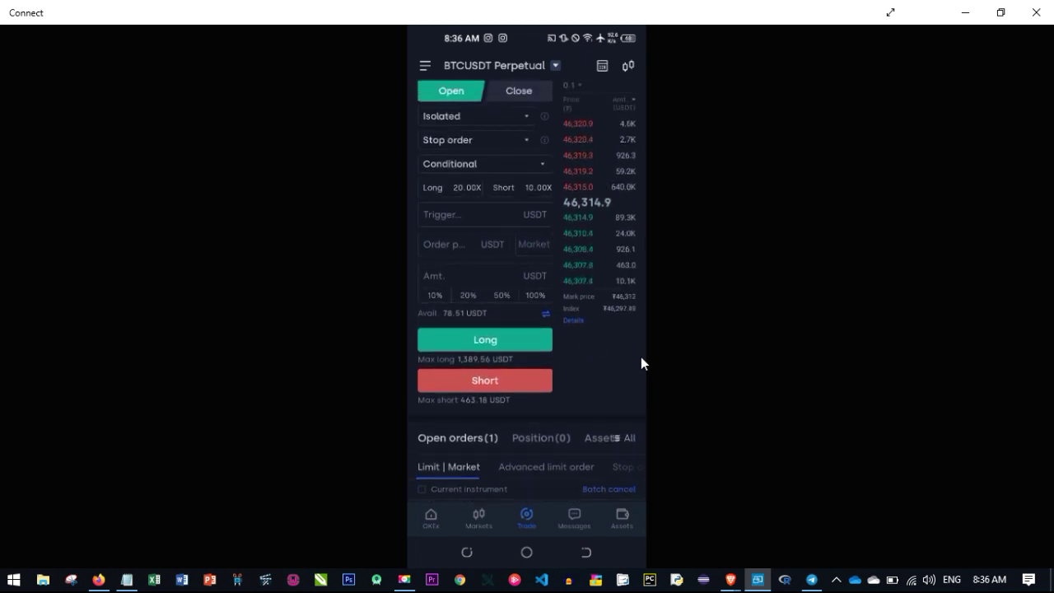
{"action": "left_click", "coordinate": [126, 579]}
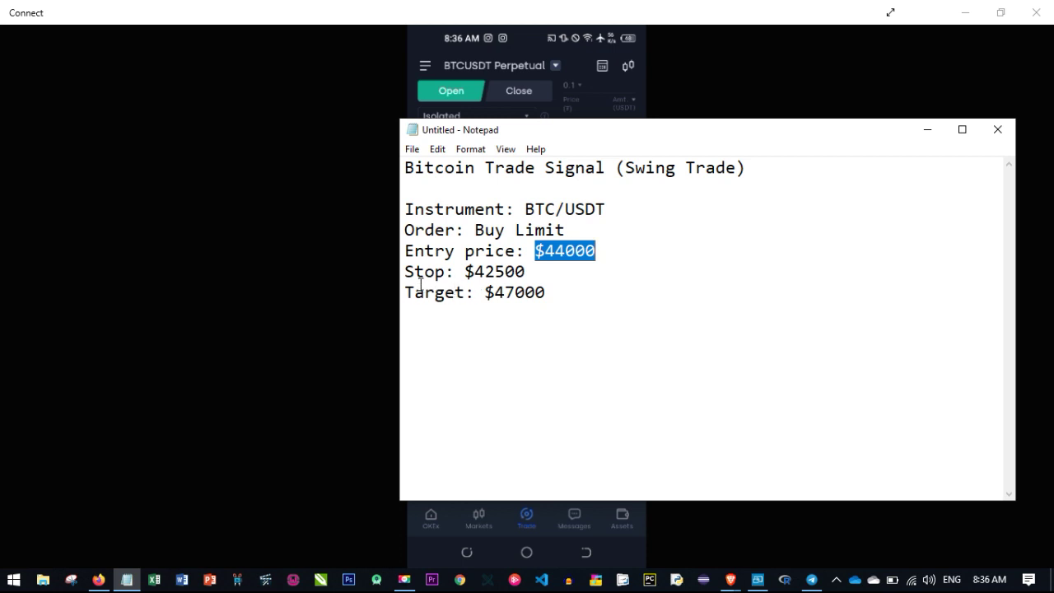
{"action": "left_click", "coordinate": [926, 131]}
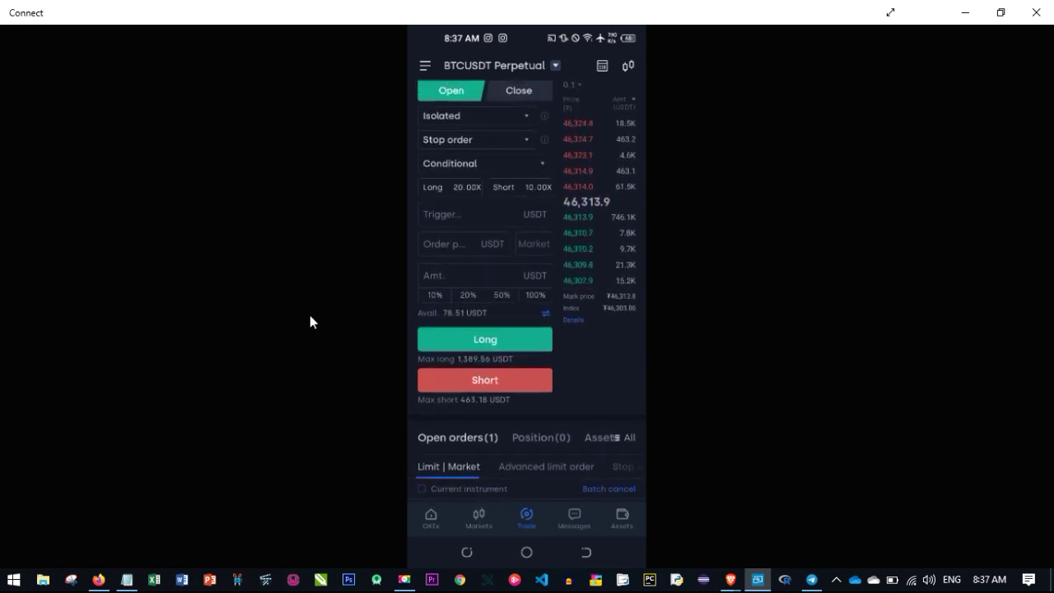
{"action": "left_click", "coordinate": [127, 579]}
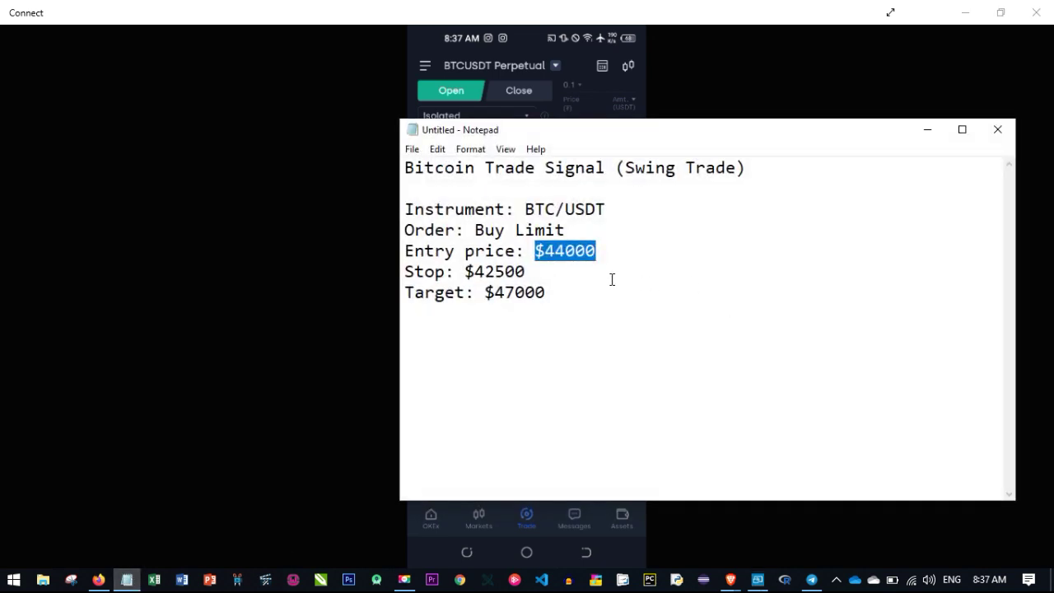
{"action": "left_click", "coordinate": [928, 129]}
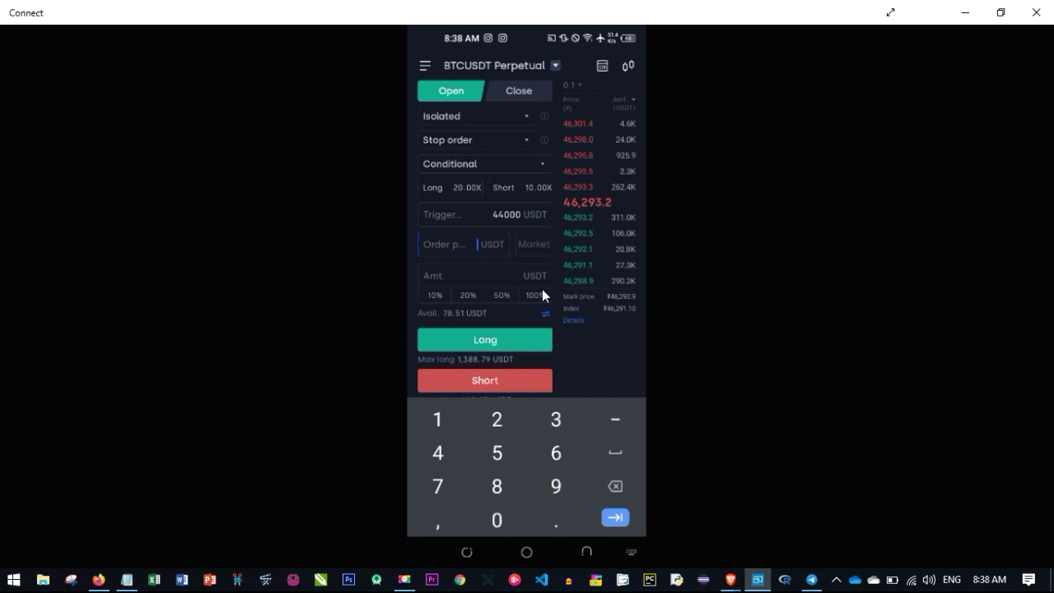
- Fill in the conditional stop order with a trigger price of 44000 USDT, an order price and an amount of 10 USDT
{"action": "type", "text": "440"}
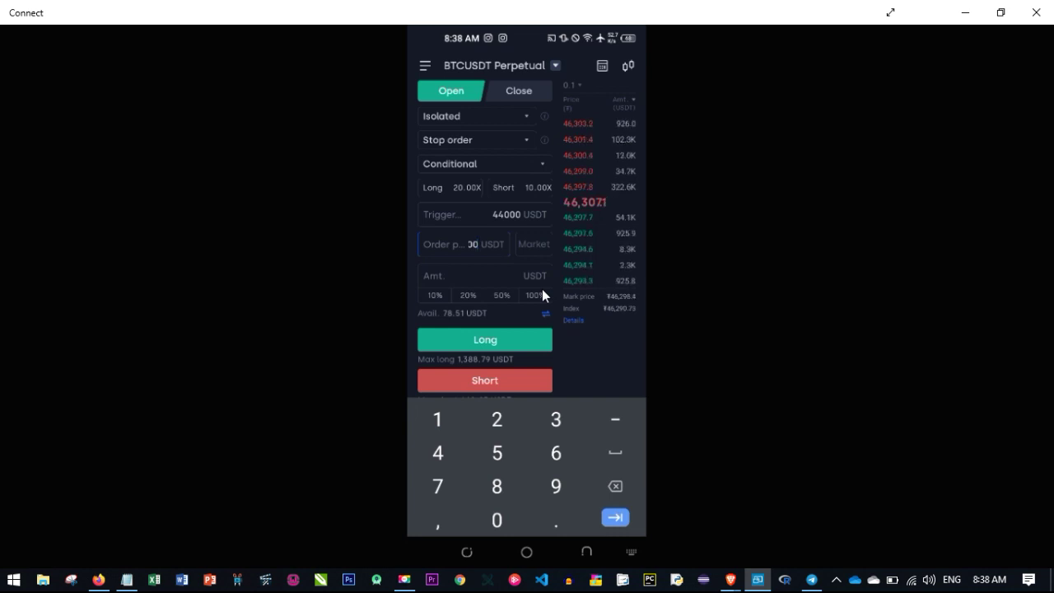
{"action": "left_click", "coordinate": [509, 338]}
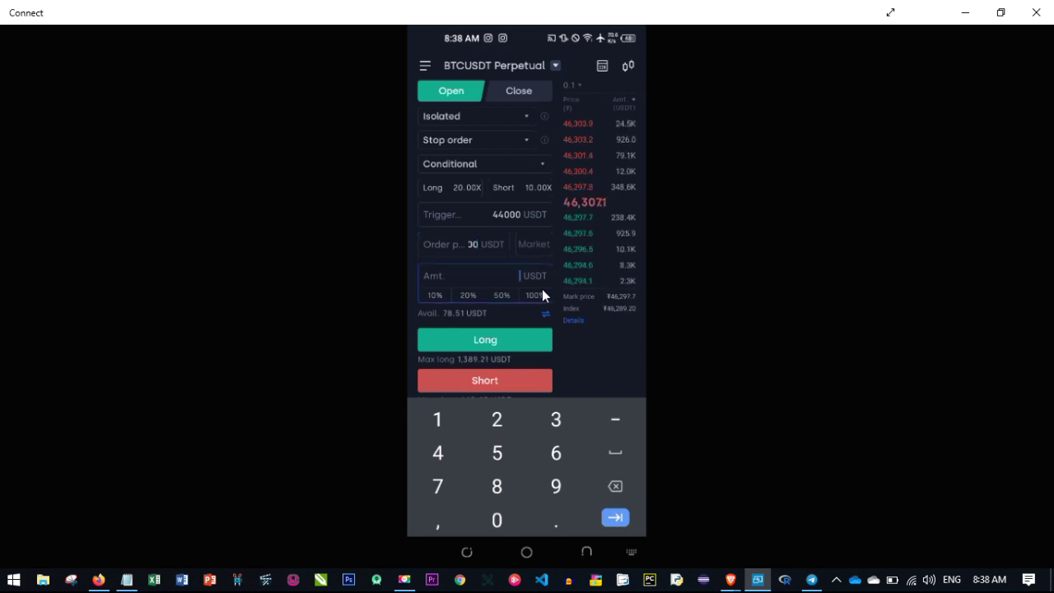
{"action": "type", "text": "10"}
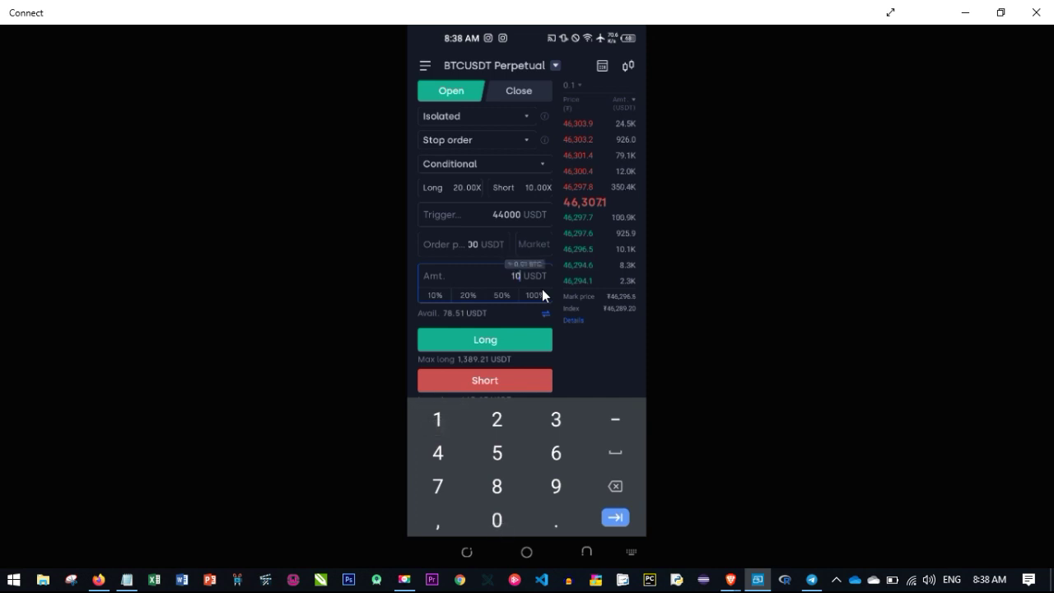